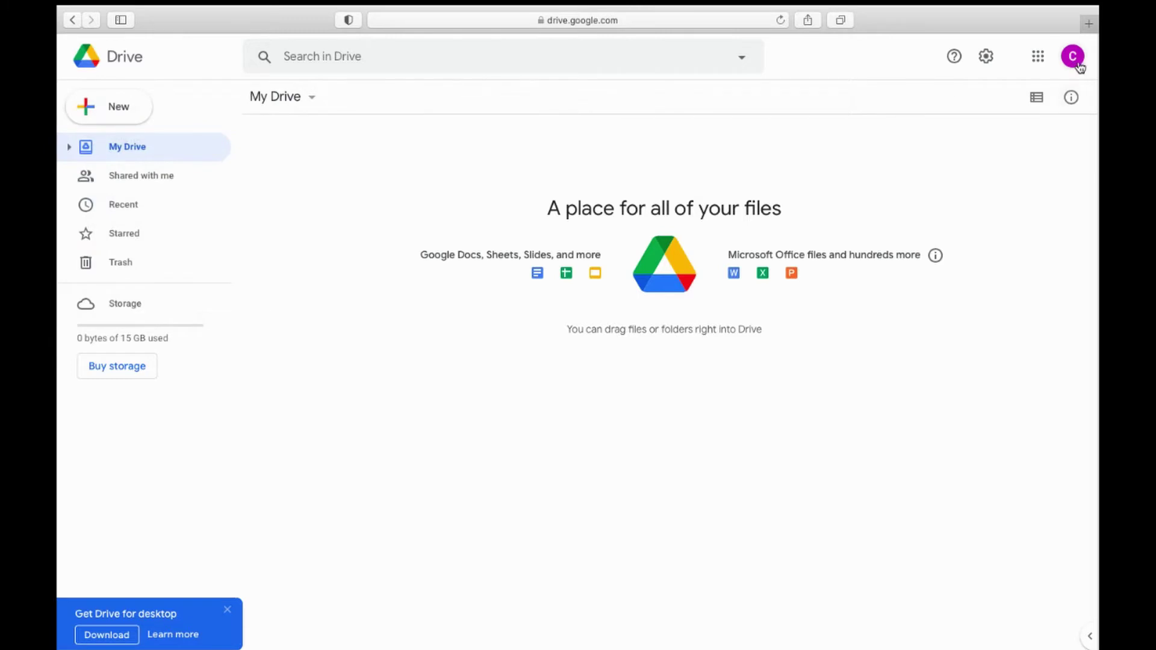
# Step: Look through the account menu and the Google apps list, then reload Drive
pyautogui.click(1072, 56)
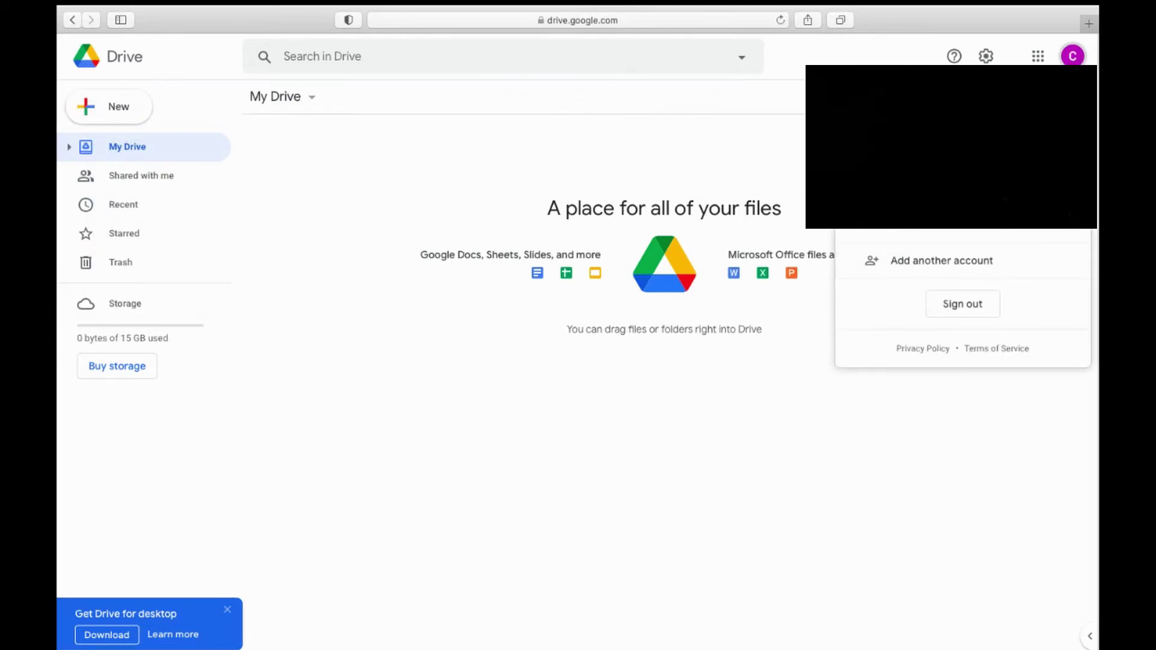
pyautogui.click(1070, 59)
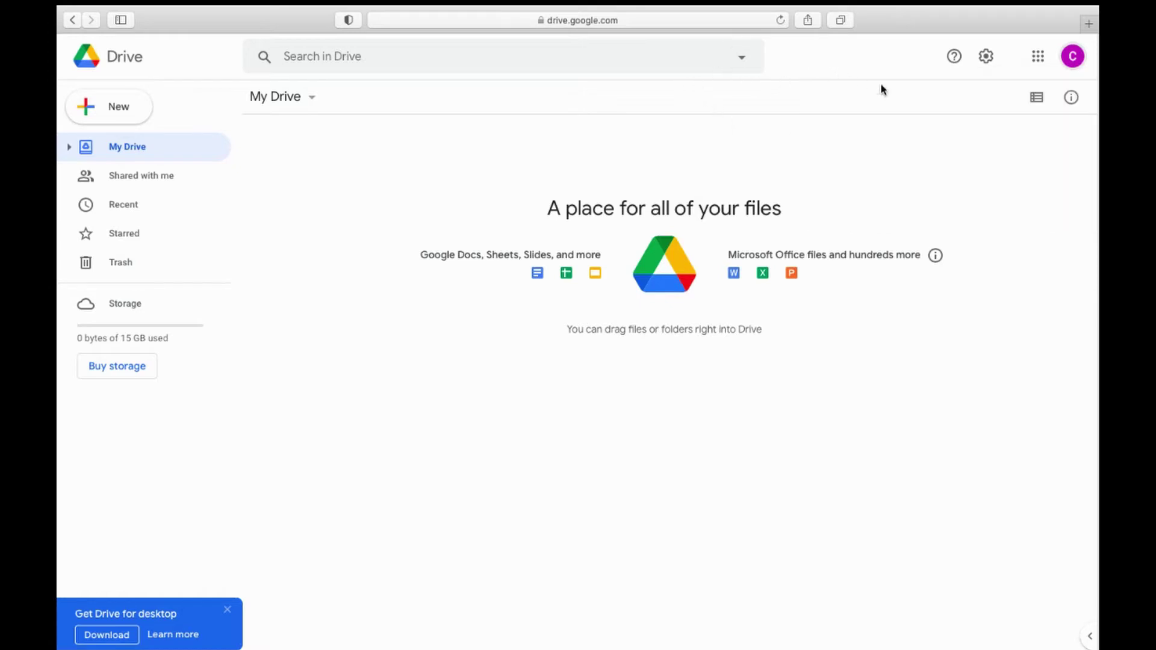
pyautogui.click(1036, 60)
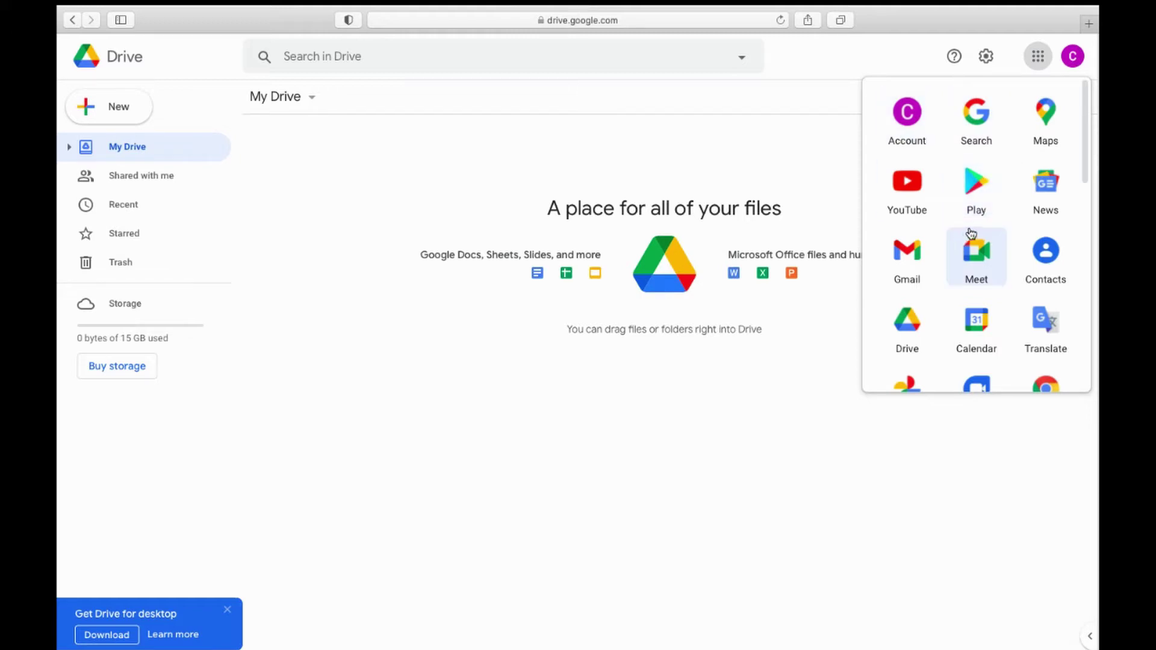
pyautogui.scroll(-1, 945, 272)
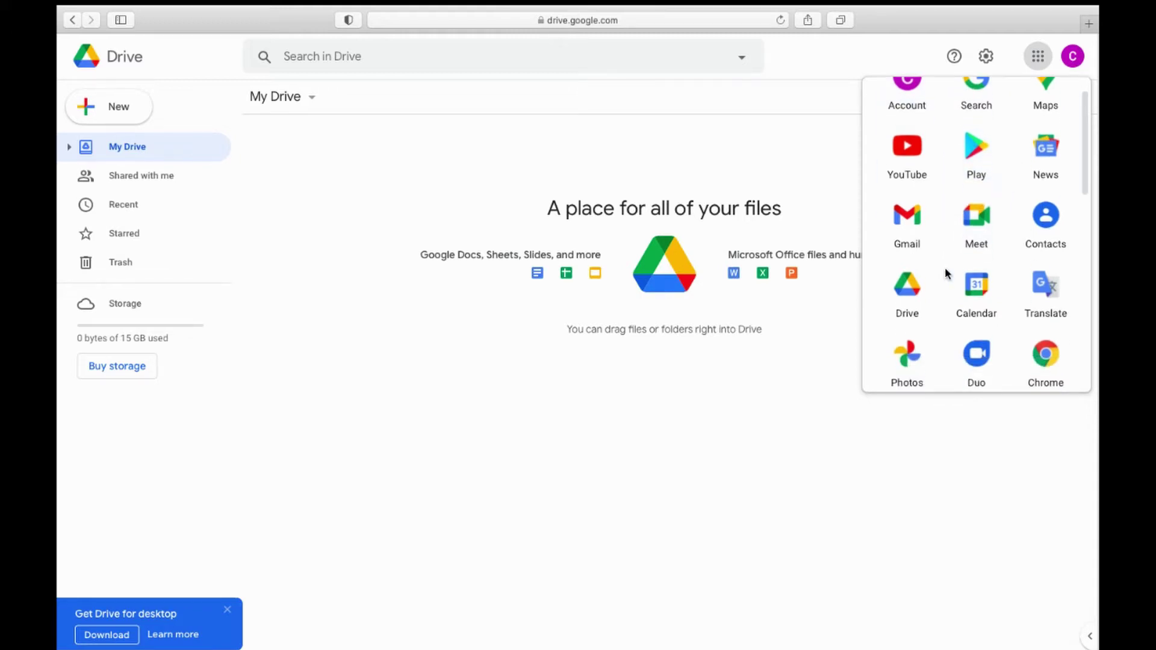
pyautogui.scroll(1, 936, 205)
pyautogui.scroll(-3, 944, 301)
pyautogui.scroll(-1, 945, 305)
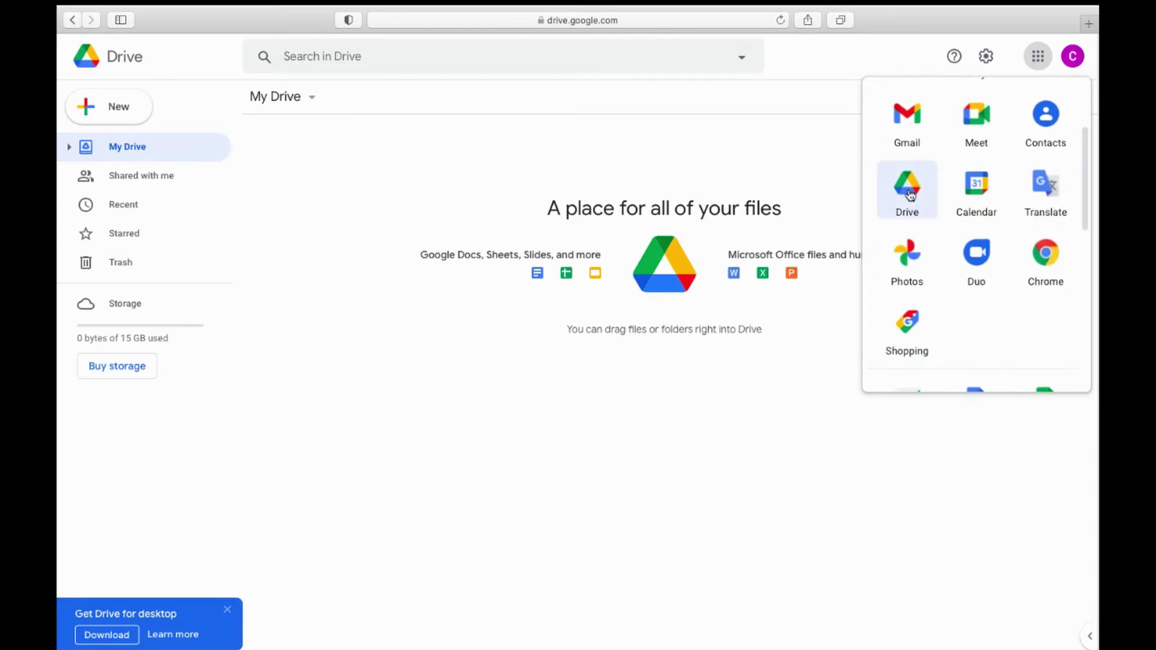
pyautogui.click(908, 191)
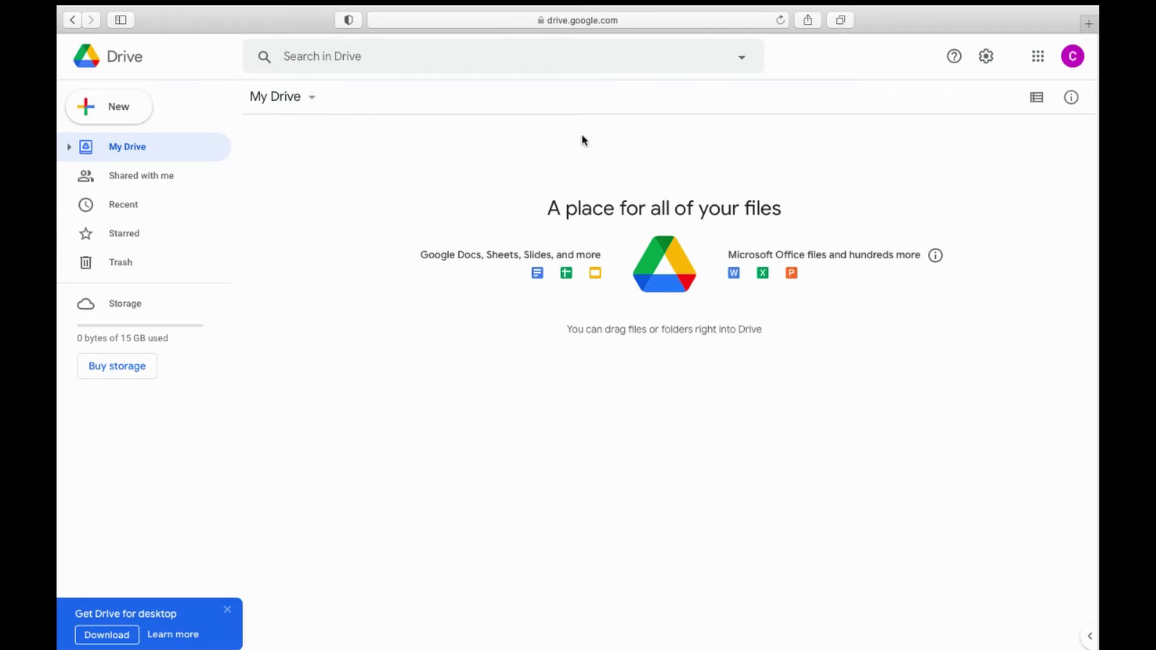
# Step: Create a folder named 'Example Folder' in My Drive and select it
pyautogui.click(106, 109)
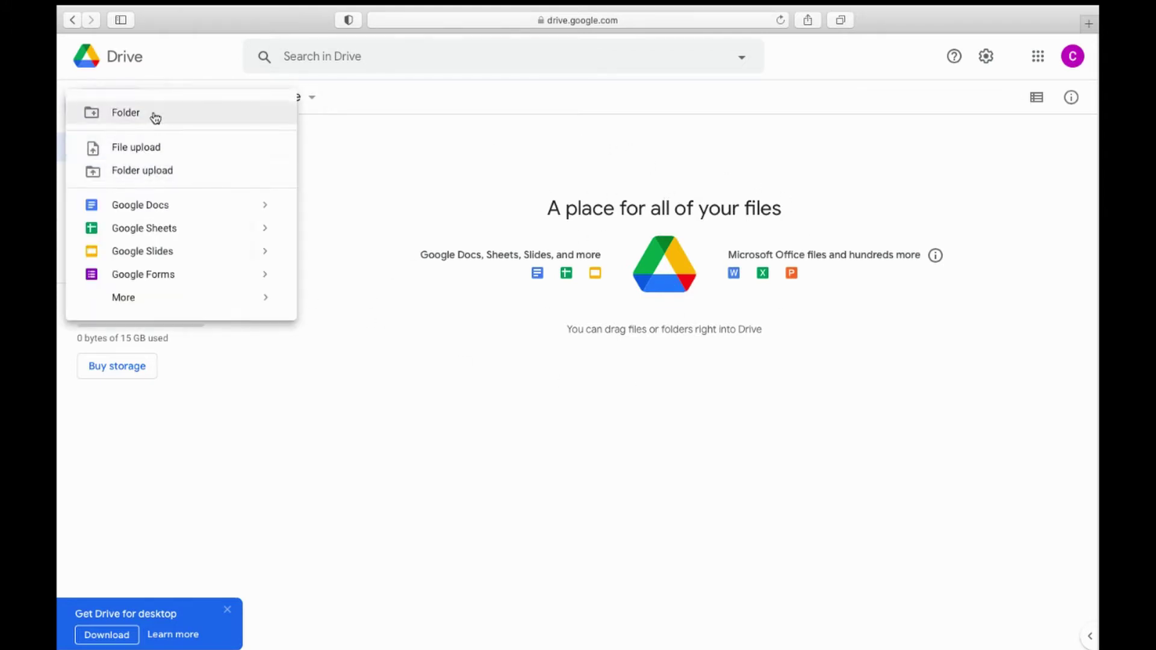
pyautogui.click(154, 116)
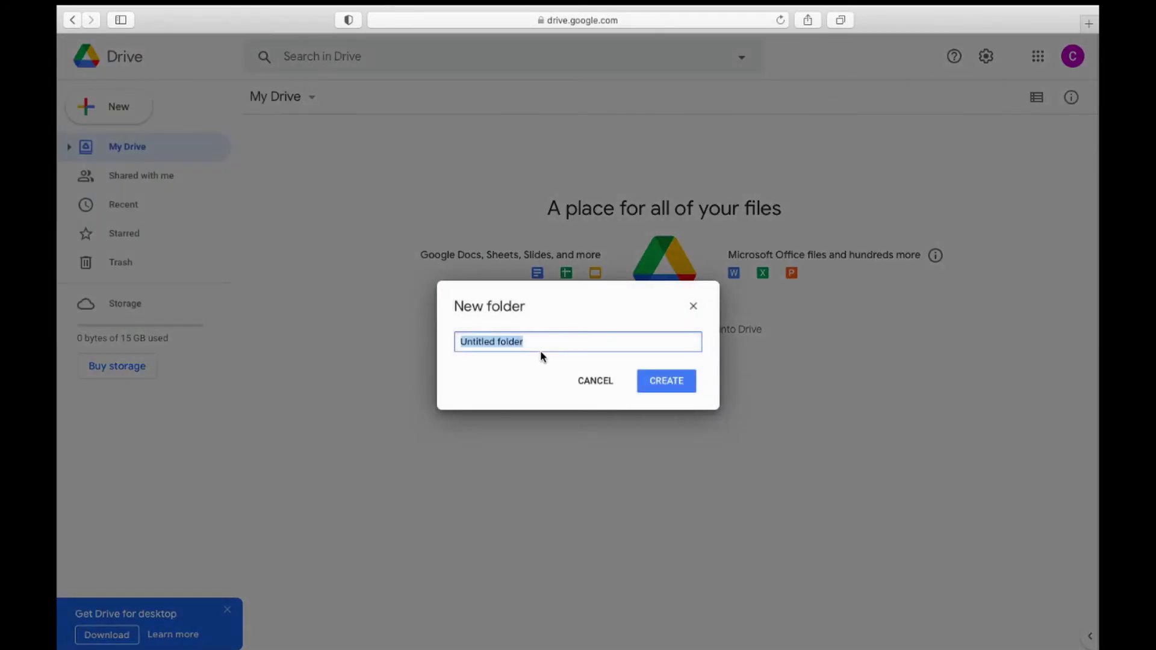
pyautogui.write('Exam')
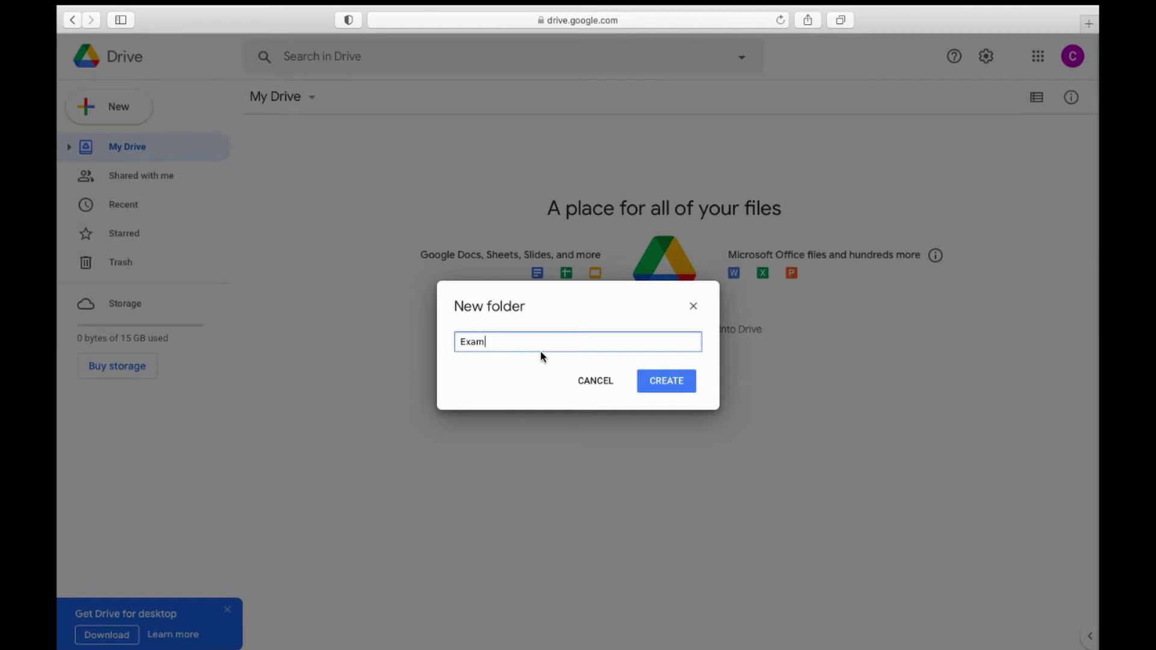
pyautogui.write('ple Folder')
pyautogui.click(652, 381)
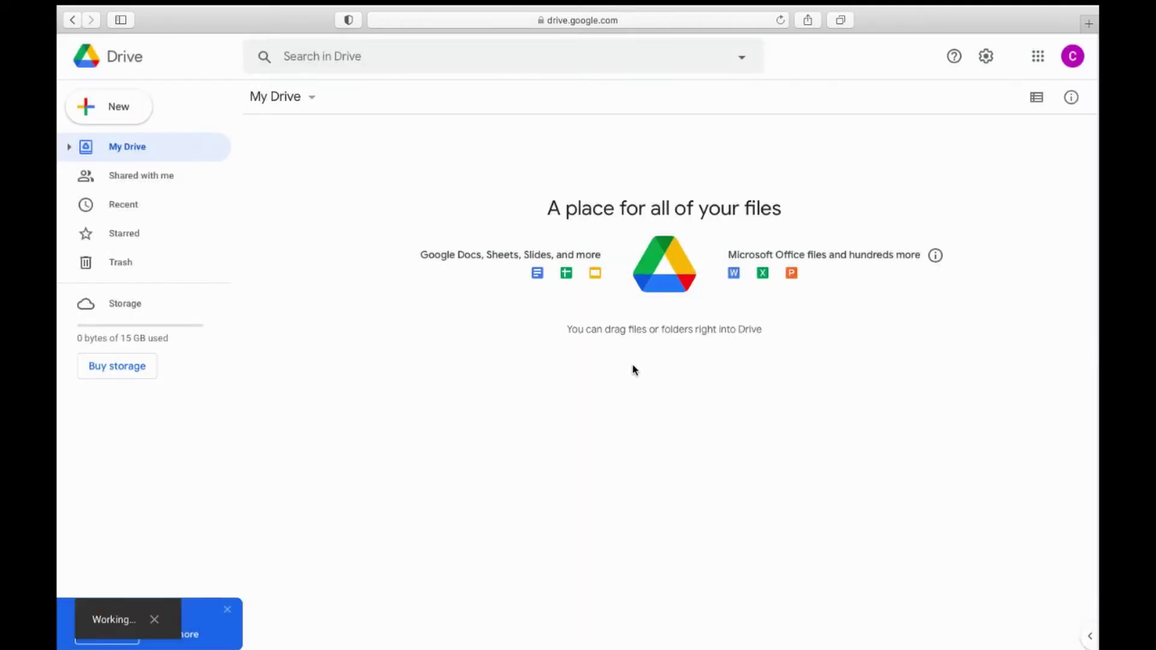
pyautogui.click(459, 216)
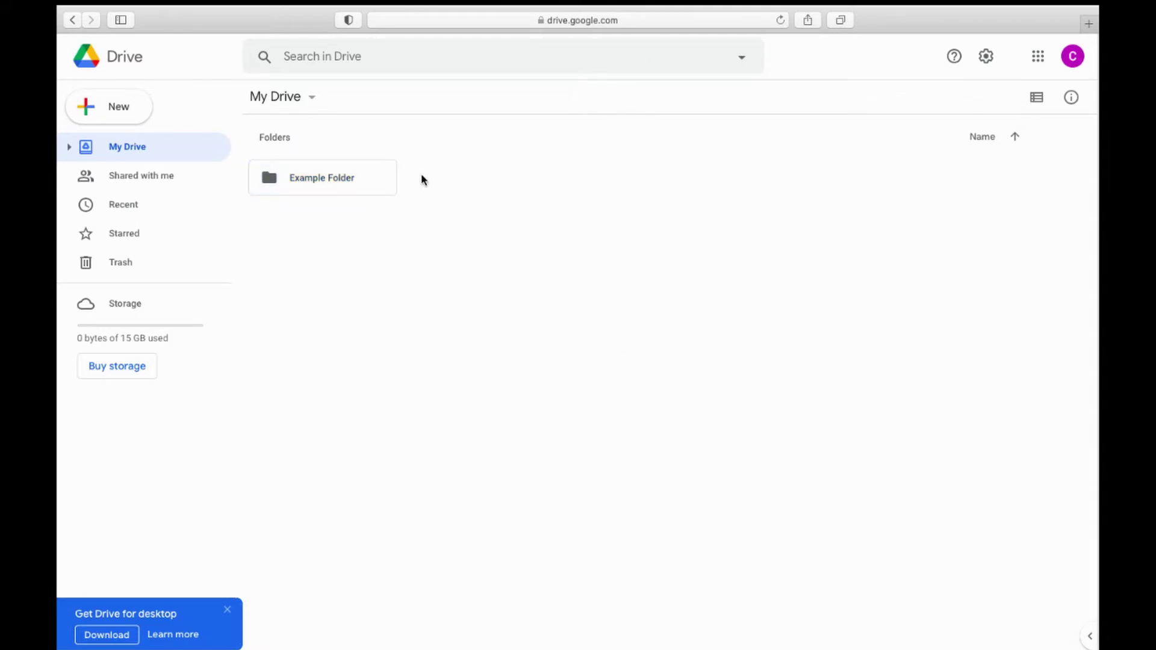
pyautogui.click(385, 191)
pyautogui.click(454, 198)
pyautogui.click(104, 119)
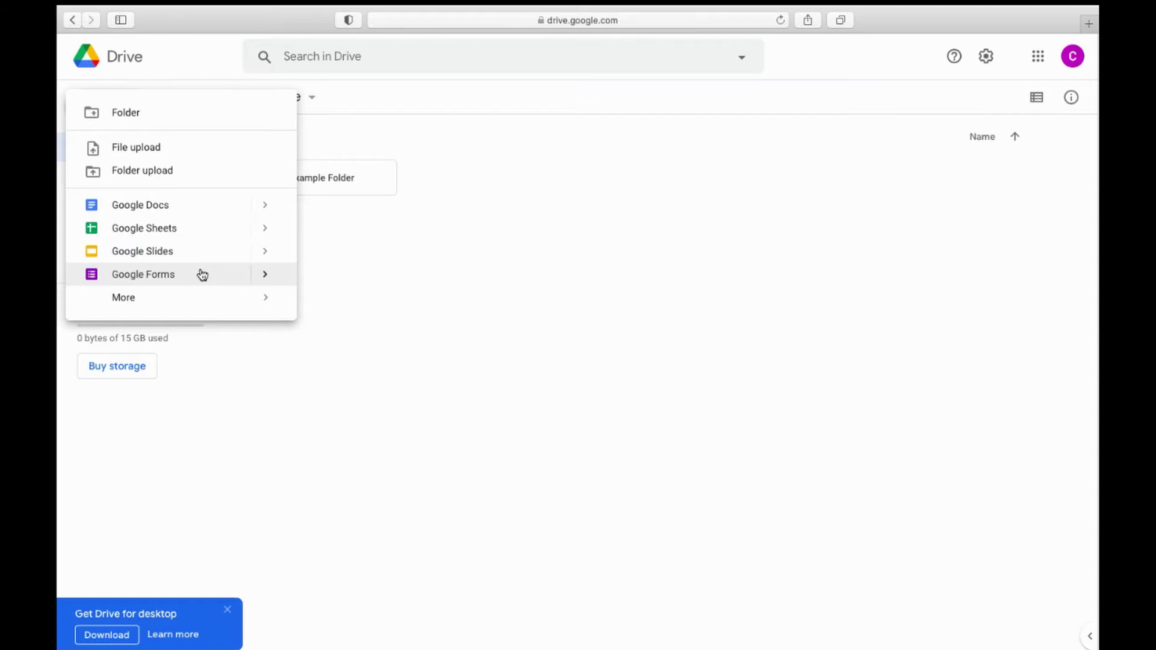
pyautogui.moveTo(207, 297)
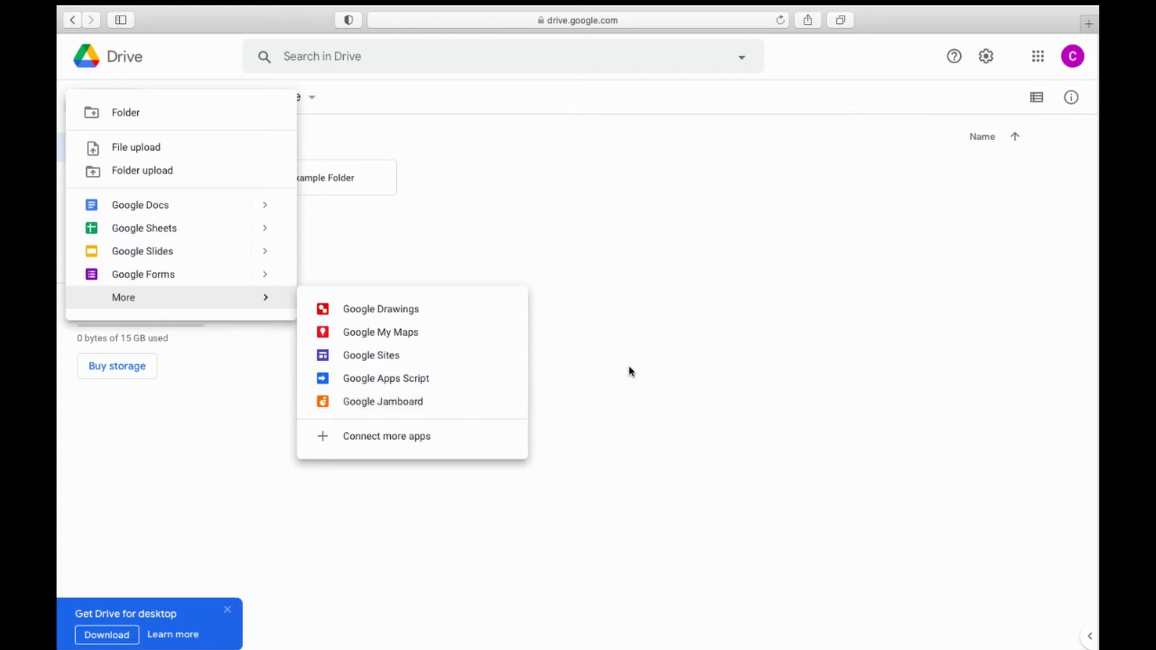
pyautogui.click(719, 367)
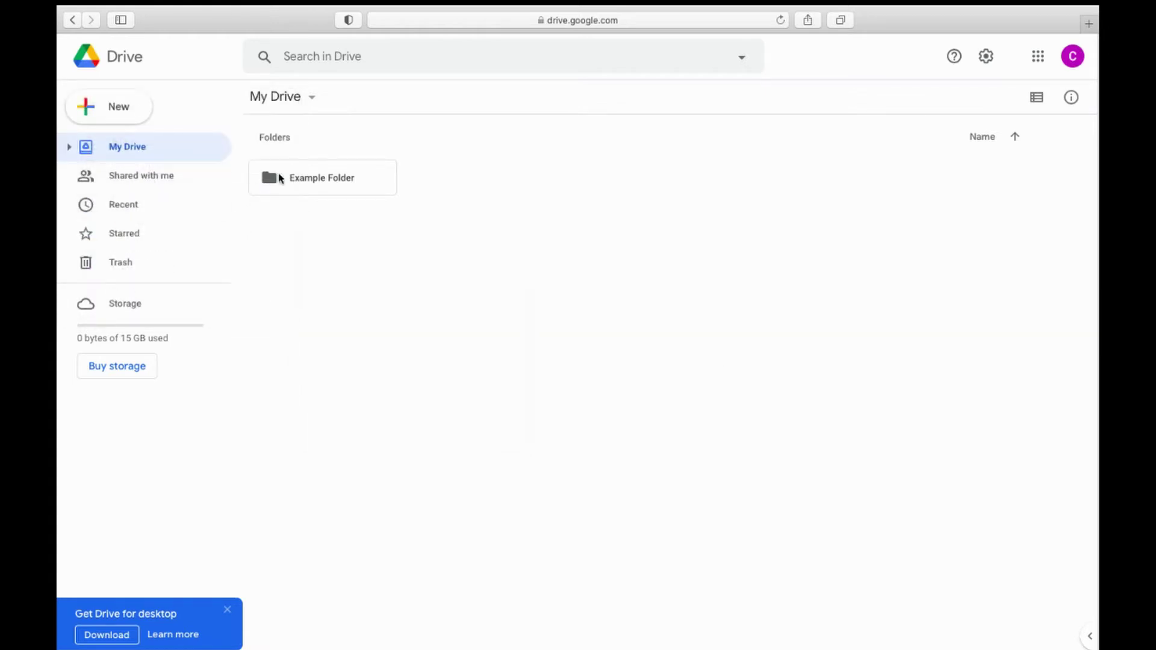
# Step: Open Example Folder, return to My Drive, and check the empty Shared with me page and account details
pyautogui.doubleClick(293, 180)
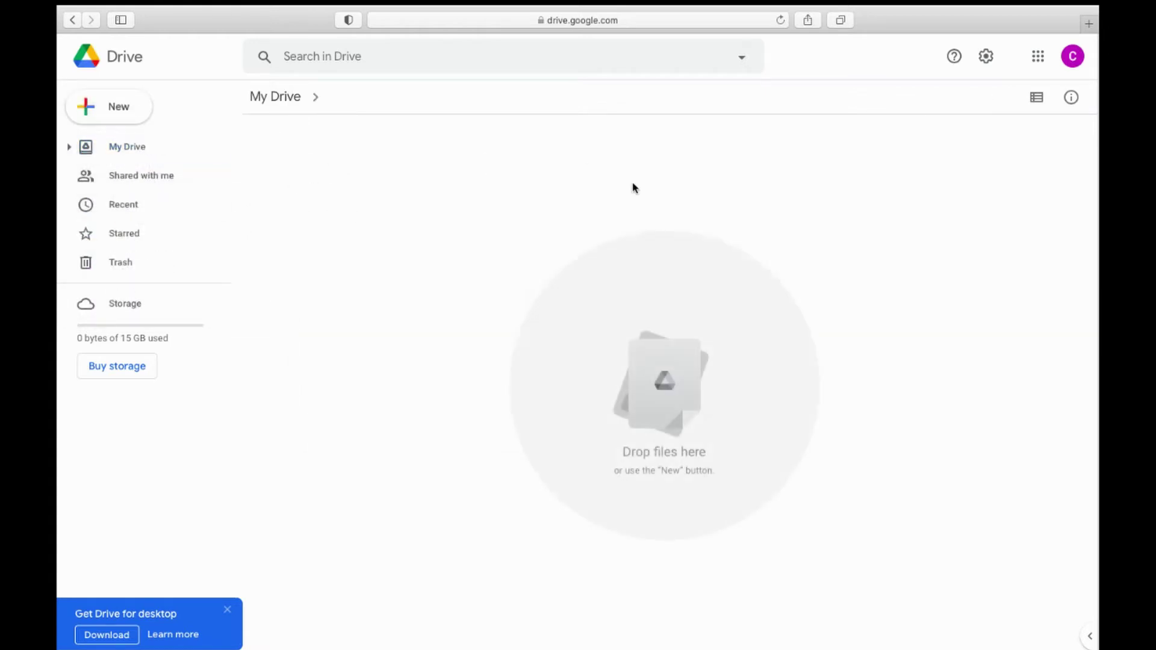
pyautogui.click(132, 111)
pyautogui.click(529, 186)
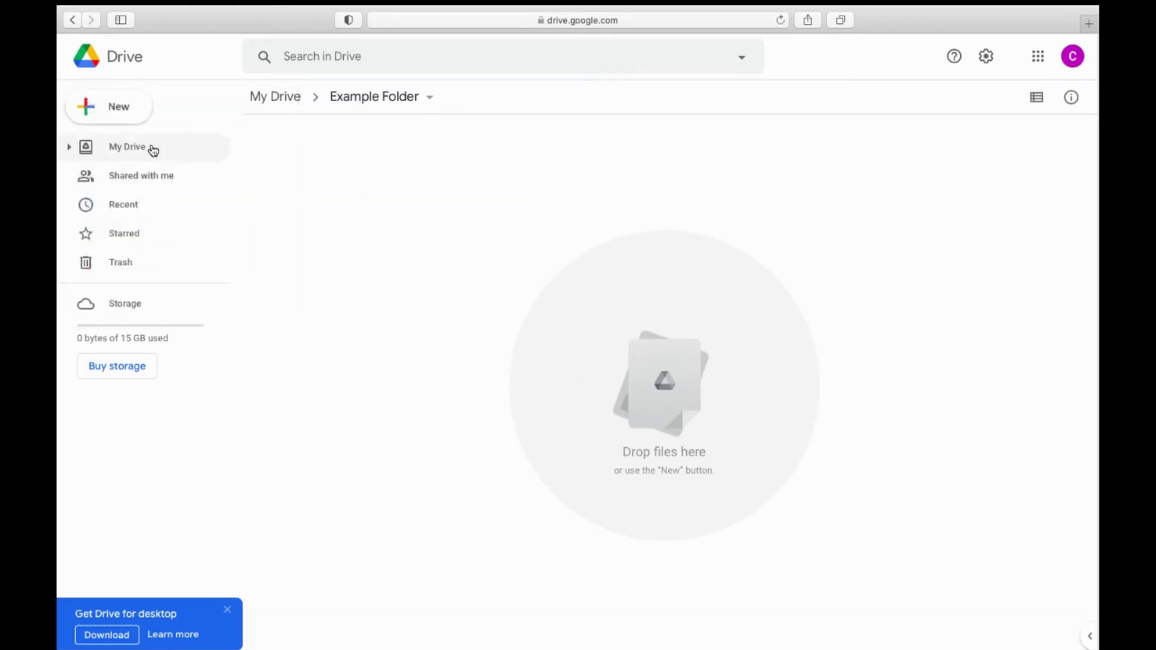
pyautogui.click(152, 149)
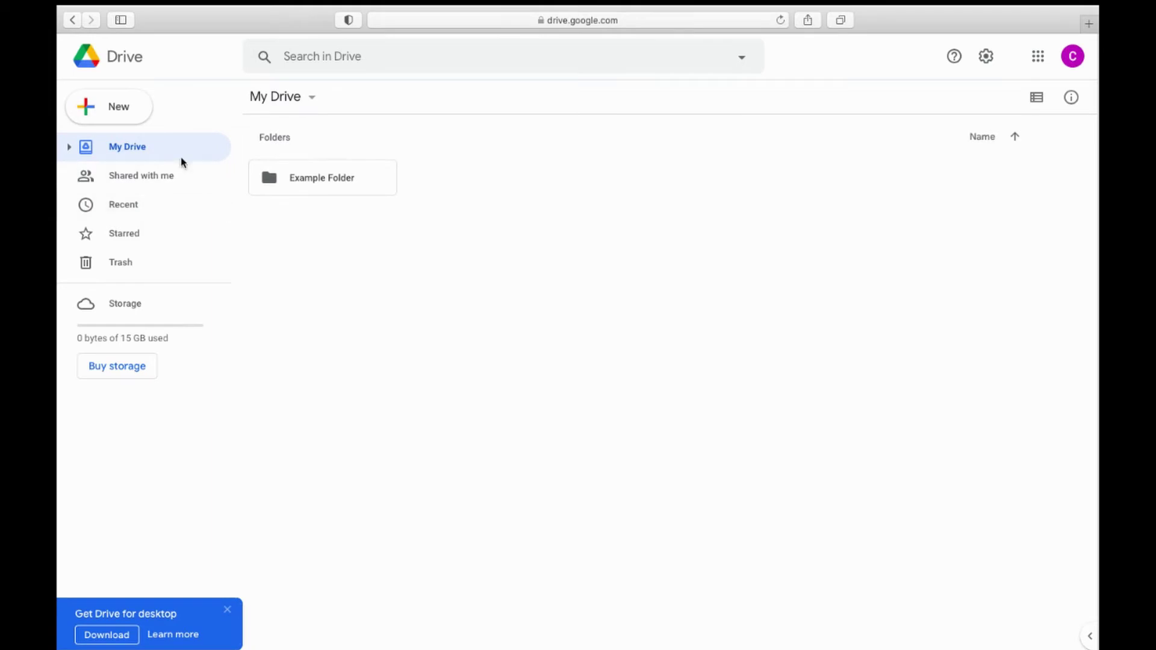
pyautogui.click(160, 180)
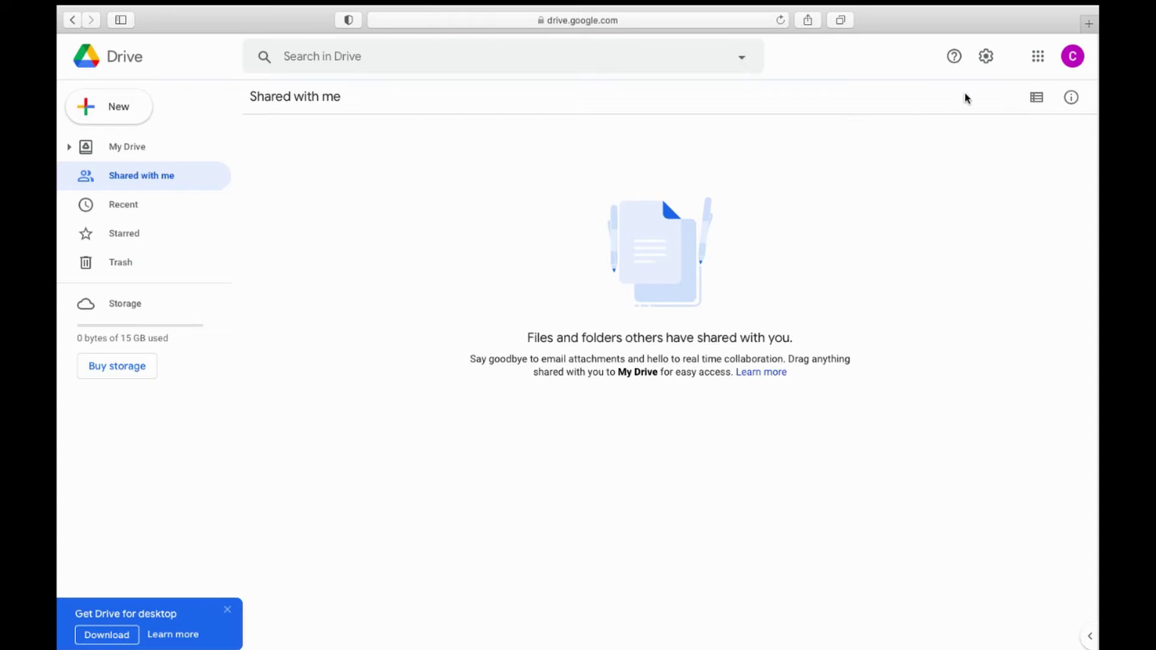
pyautogui.click(1080, 59)
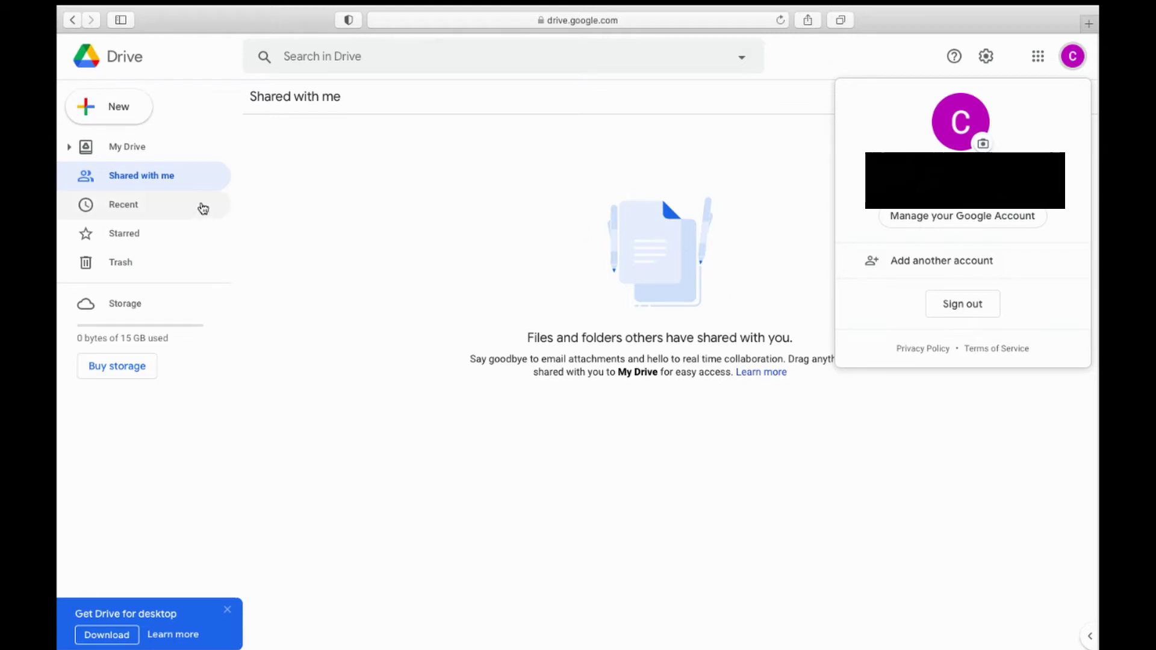
# Step: Close the account popup and browse Recent and My Drive, ending on the empty Starred view
pyautogui.click(326, 191)
pyautogui.click(178, 213)
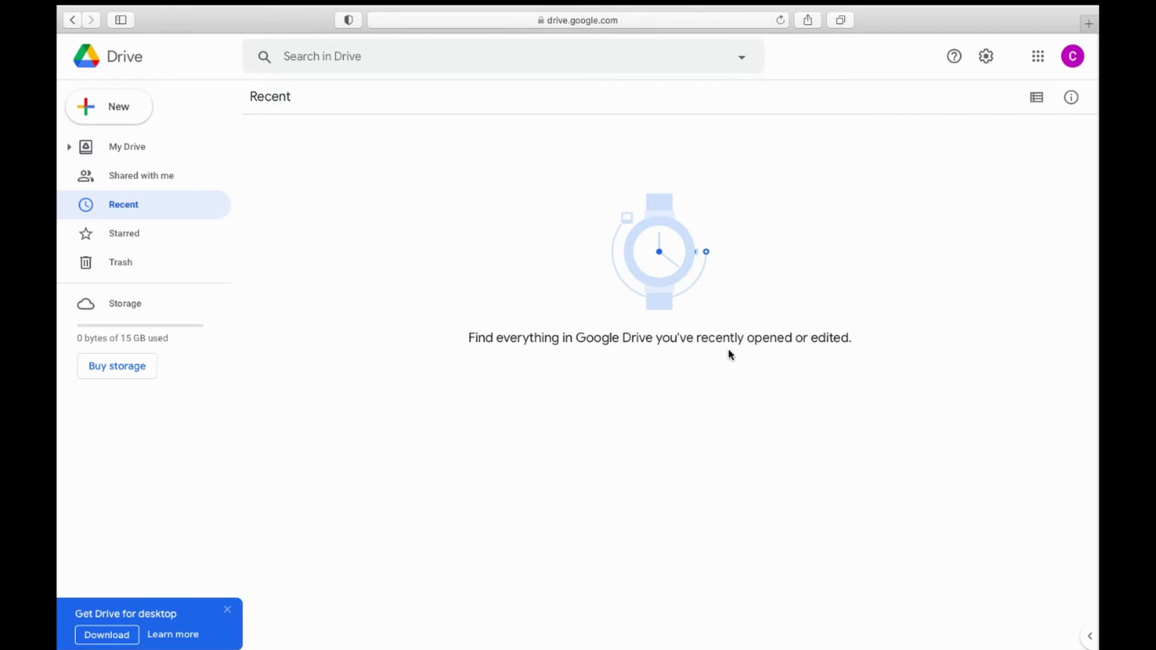
pyautogui.click(160, 239)
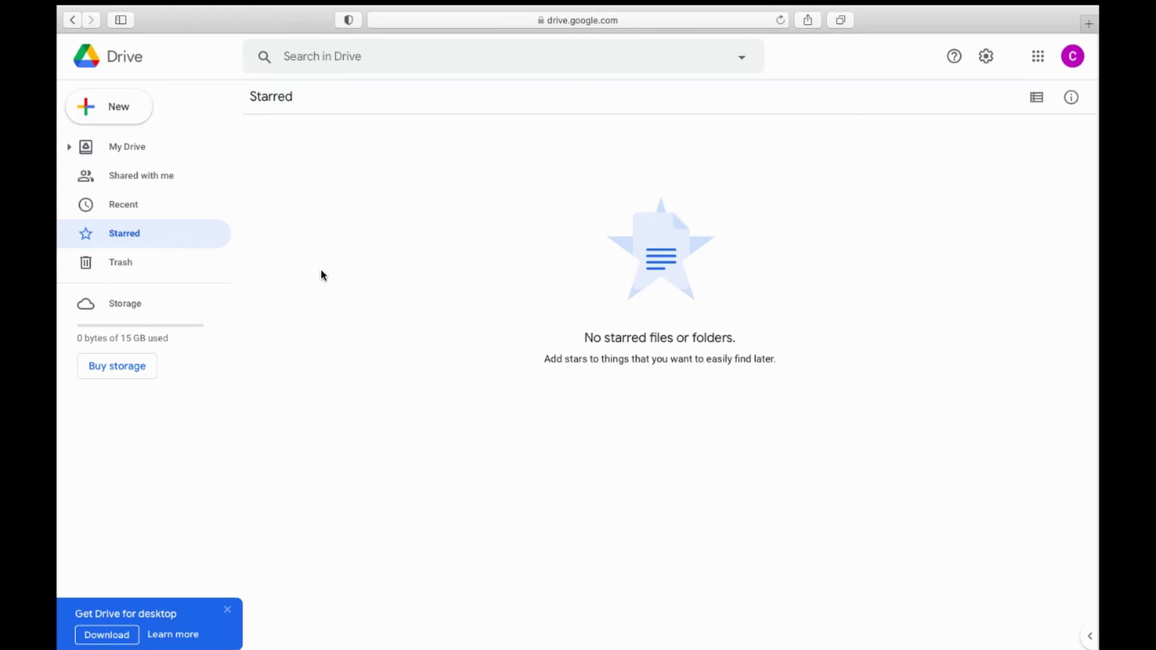
pyautogui.click(182, 151)
pyautogui.click(149, 241)
# Step: Empty the trash to delete Hello! and Resume forever, then view the Storage page
pyautogui.click(152, 275)
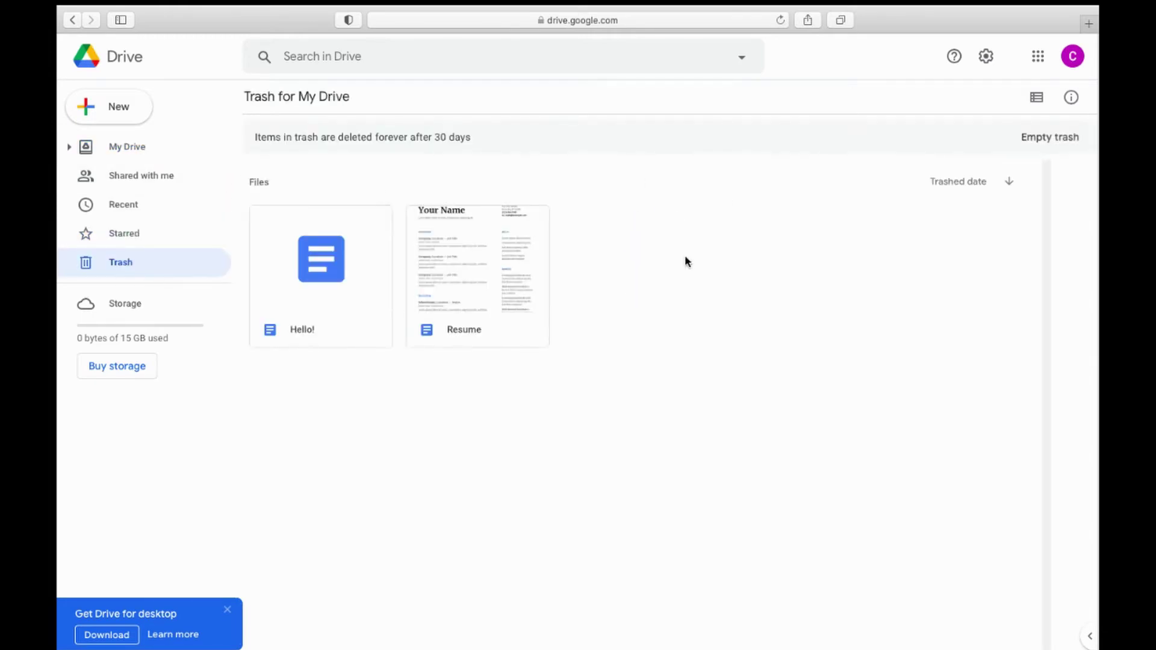
pyautogui.click(330, 277)
pyautogui.click(424, 279)
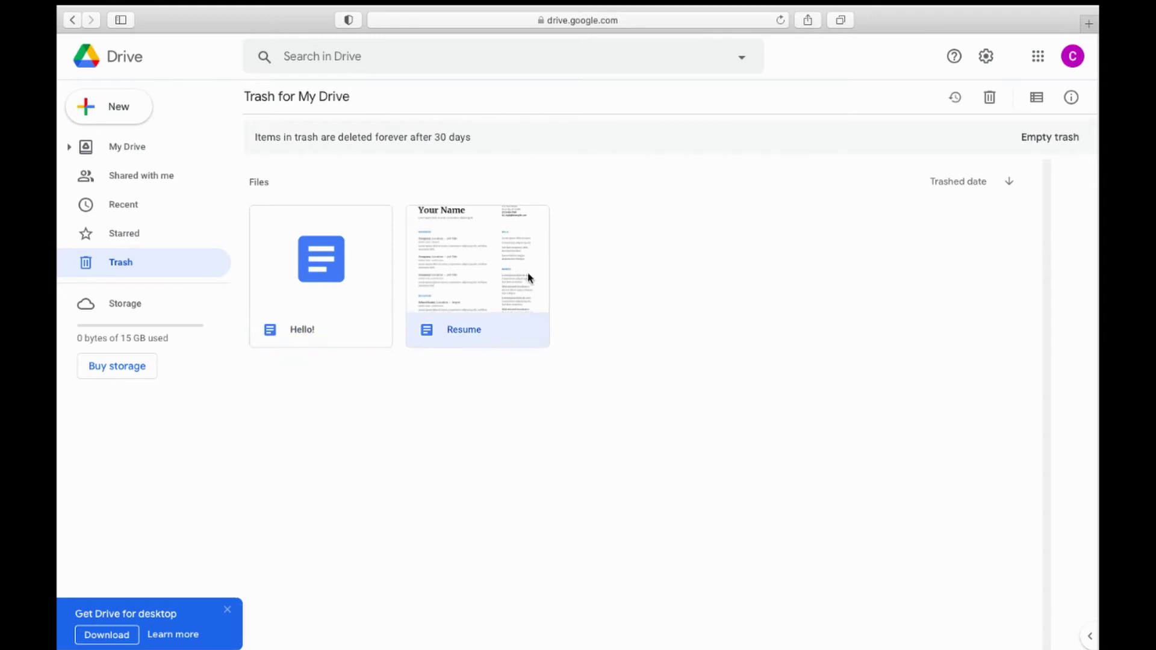
pyautogui.click(682, 283)
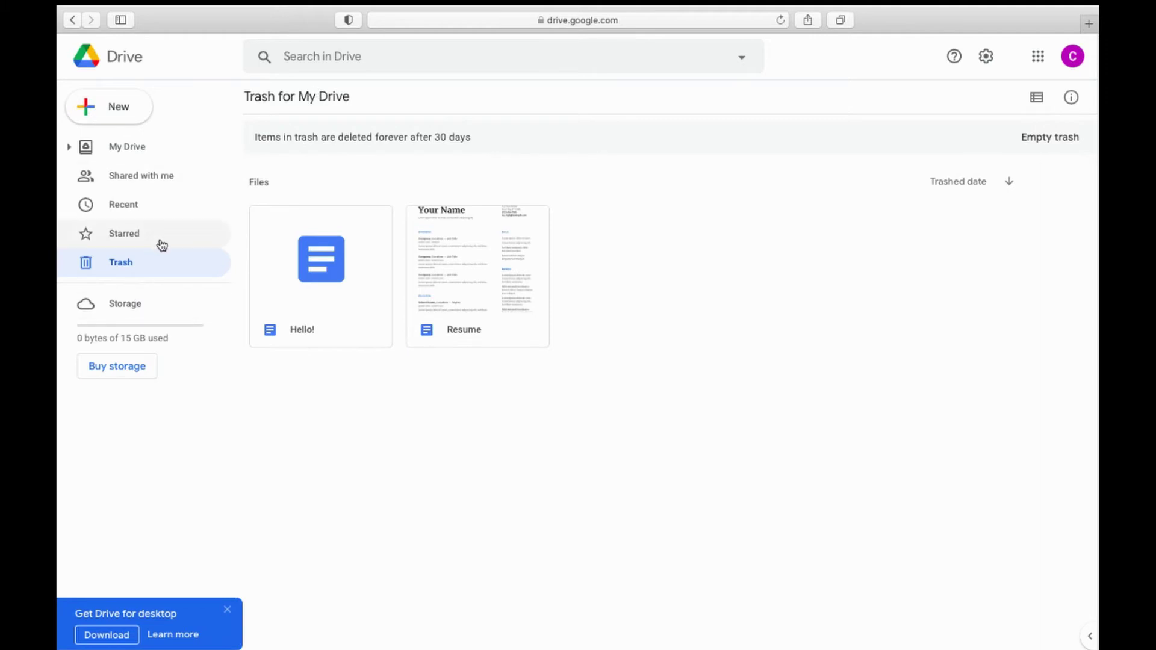
pyautogui.click(1065, 138)
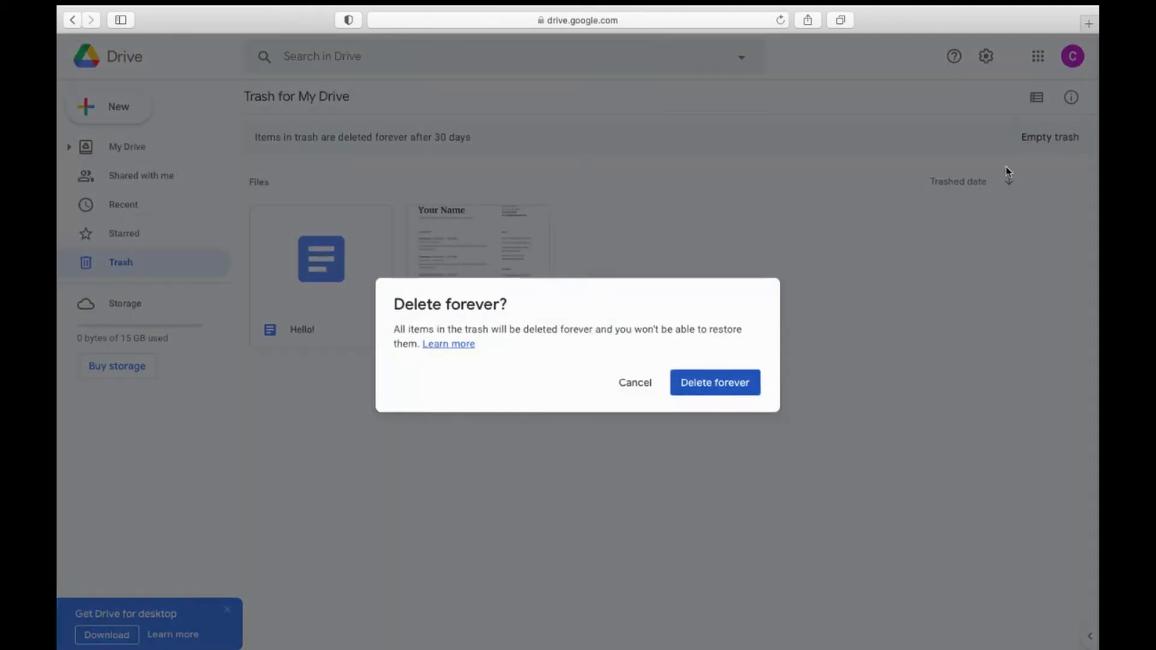
pyautogui.click(703, 386)
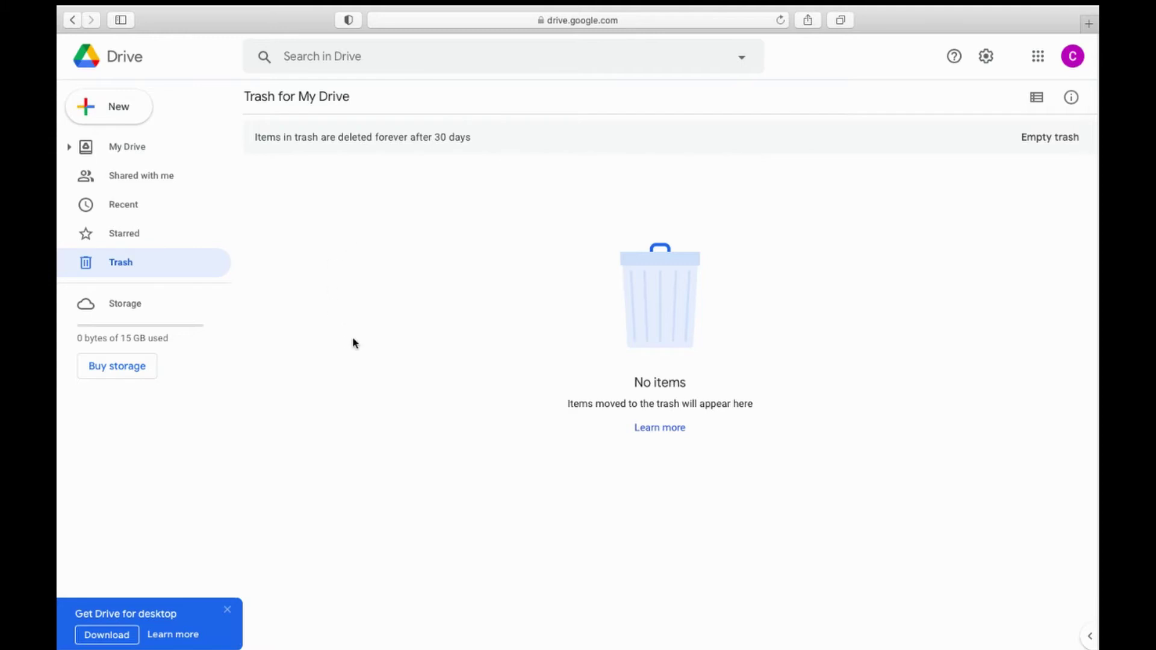
pyautogui.click(148, 313)
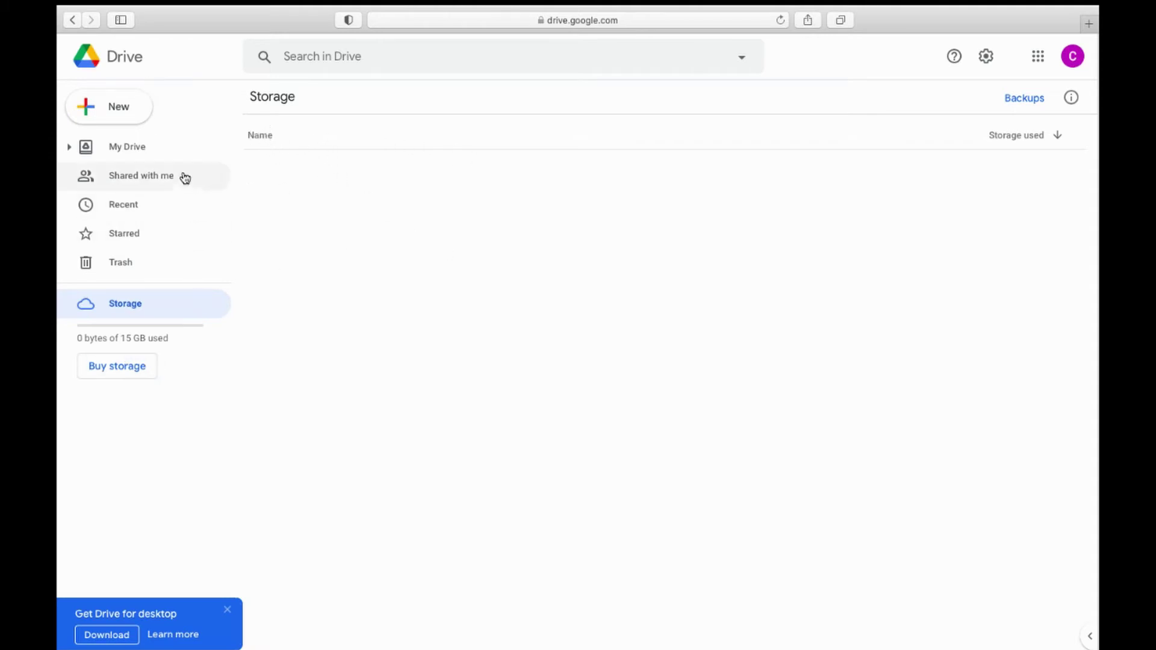
# Step: Return to My Drive, expand its folder tree, and toggle layouts, finishing in list view
pyautogui.click(160, 153)
pyautogui.click(69, 146)
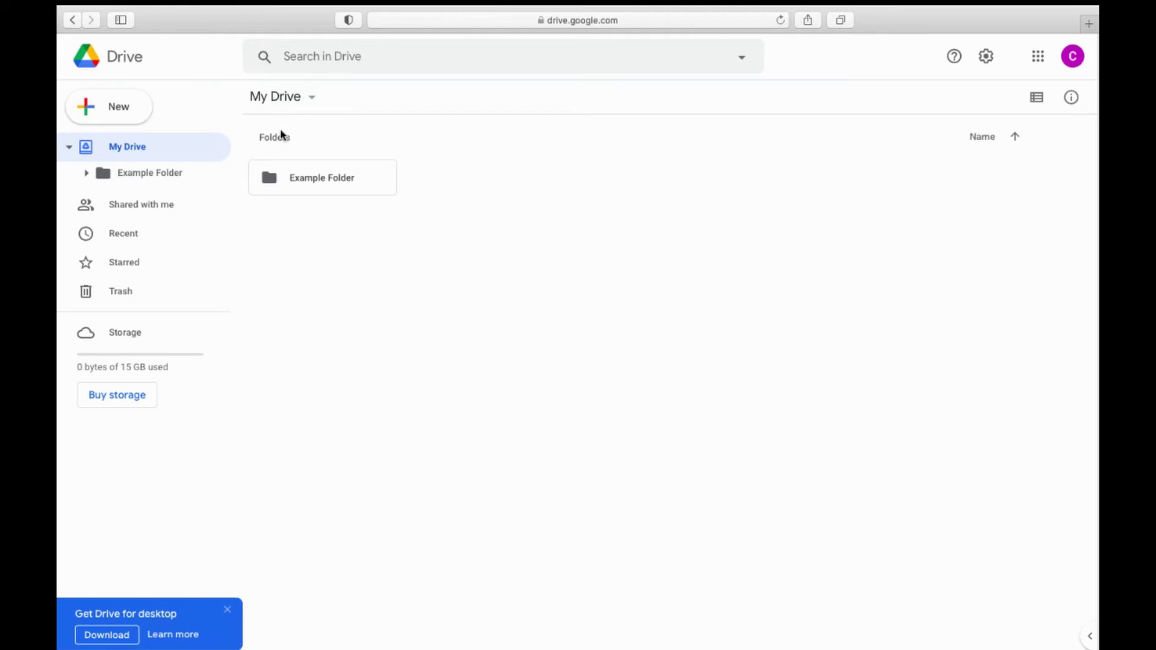
pyautogui.click(1036, 98)
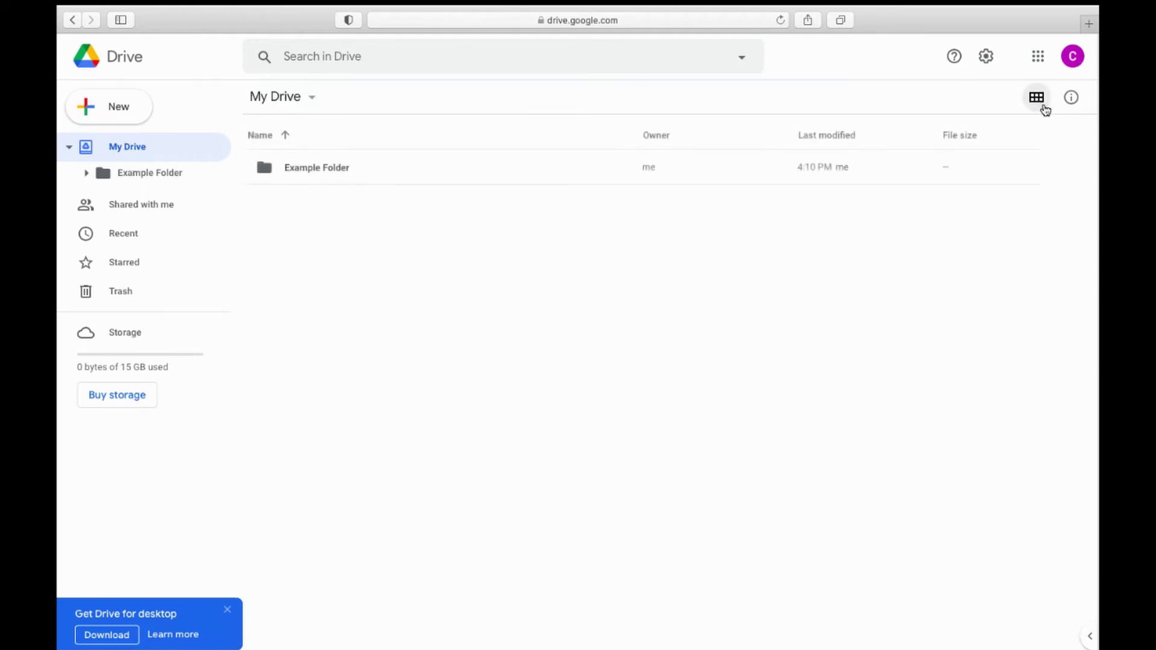
pyautogui.click(1037, 98)
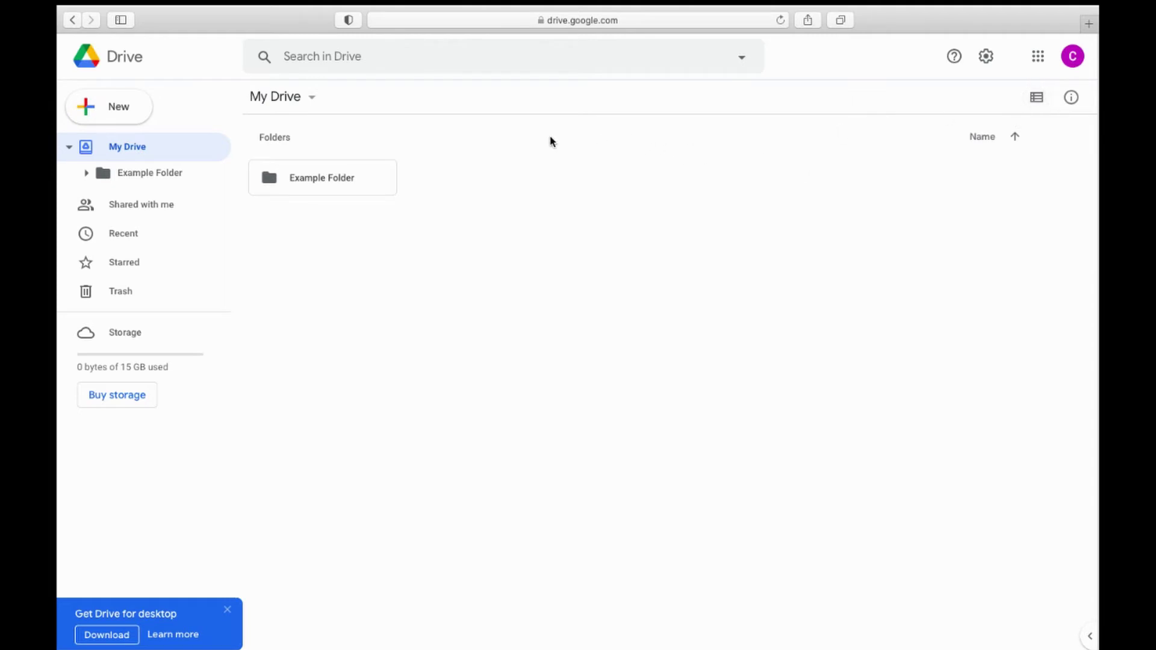
pyautogui.click(1035, 97)
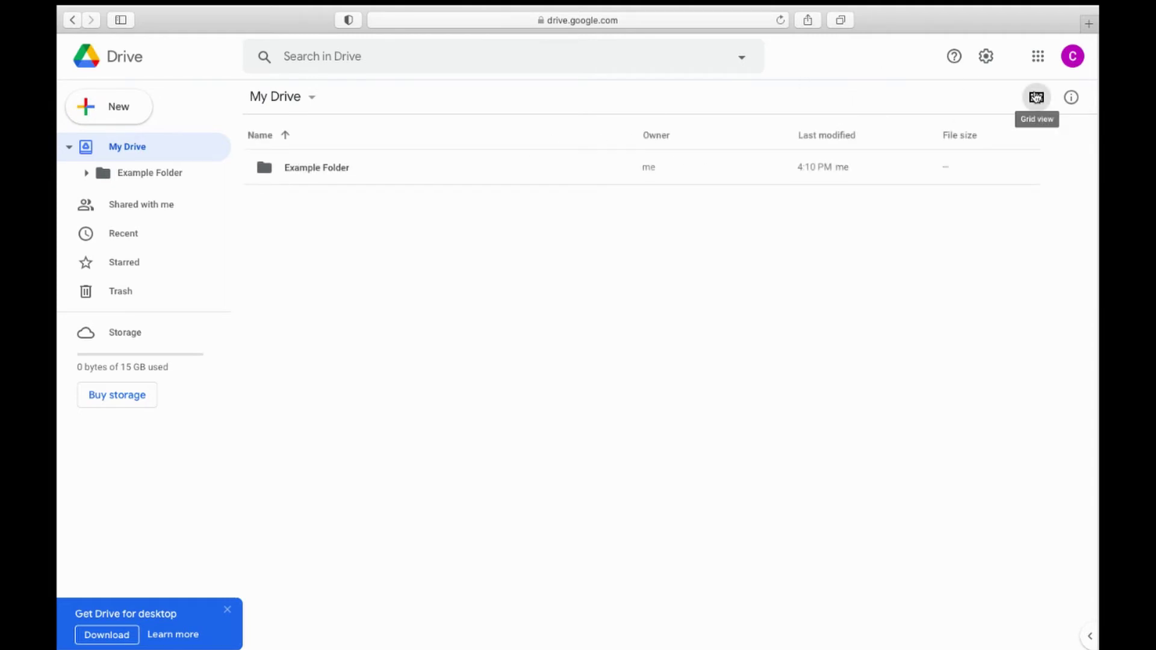
pyautogui.click(1036, 97)
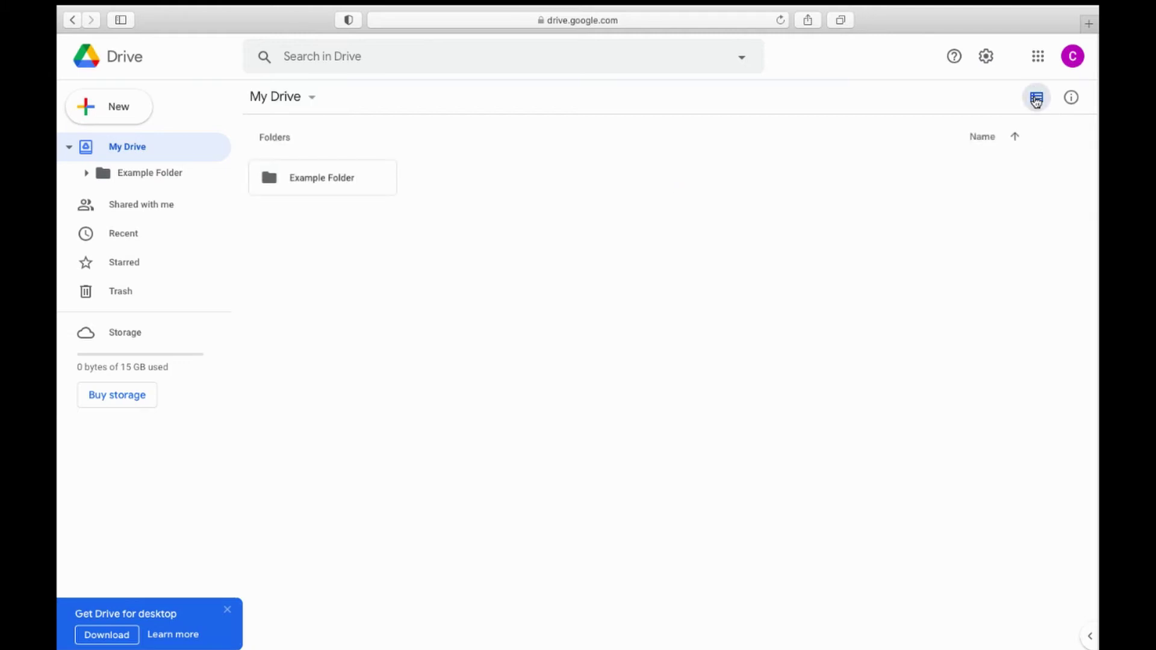
pyautogui.click(1036, 97)
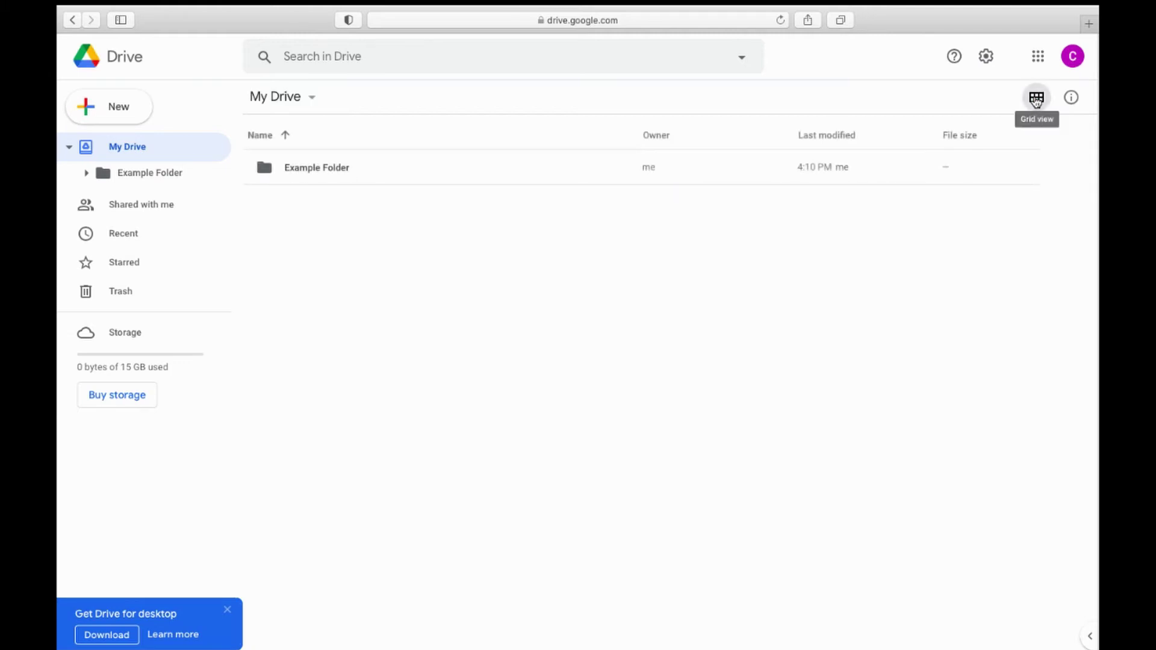
# Step: Open and close the details pane, Settings, Help and file-type search filter menus
pyautogui.click(1069, 98)
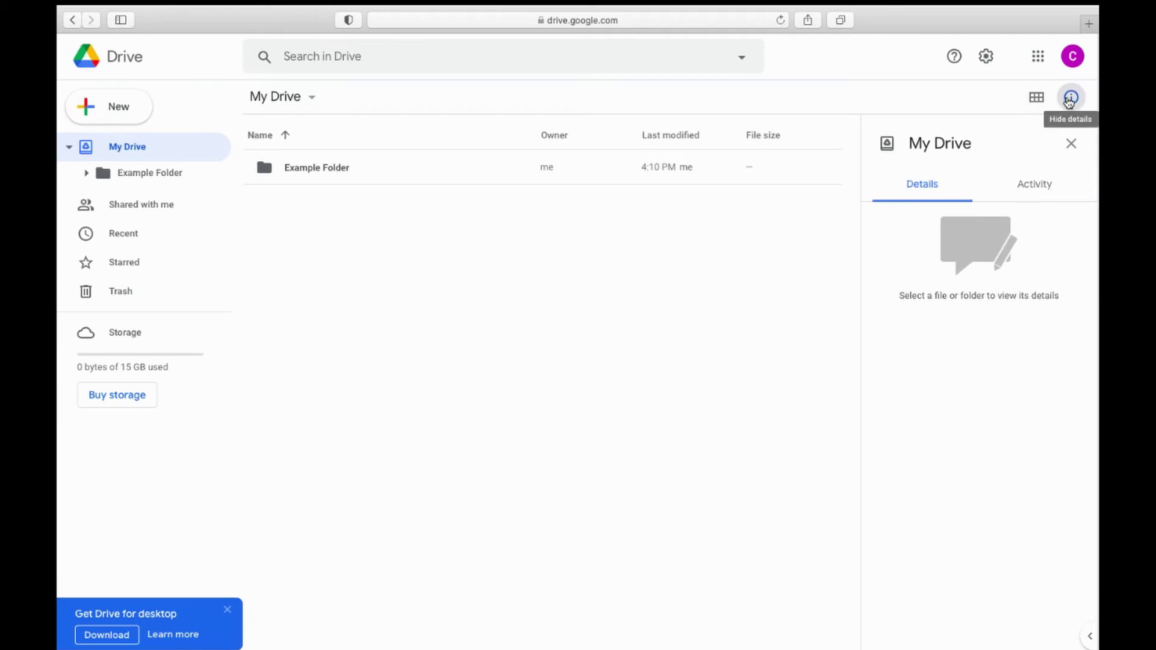
pyautogui.click(1070, 99)
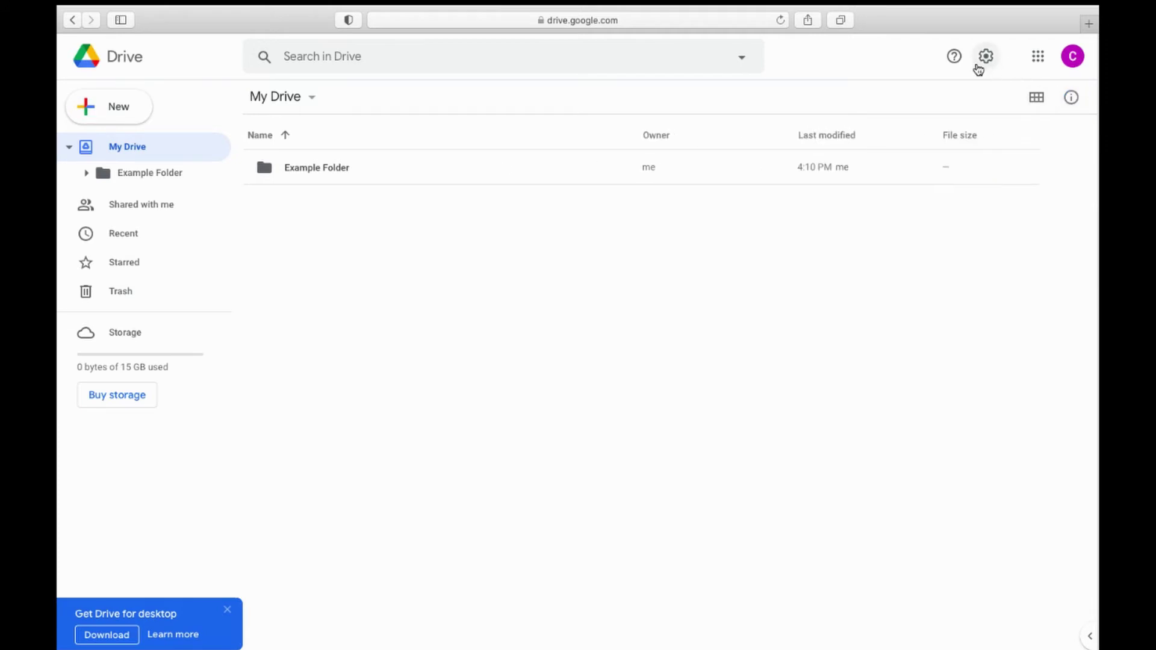
pyautogui.click(979, 68)
pyautogui.click(983, 59)
pyautogui.click(954, 57)
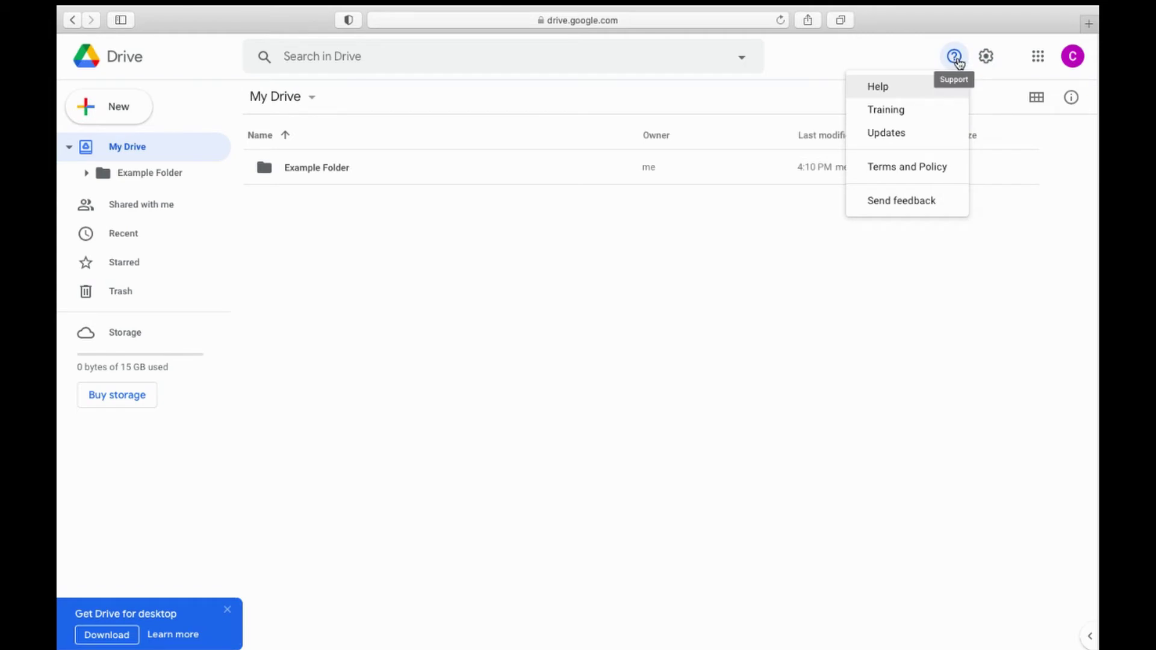
pyautogui.click(955, 58)
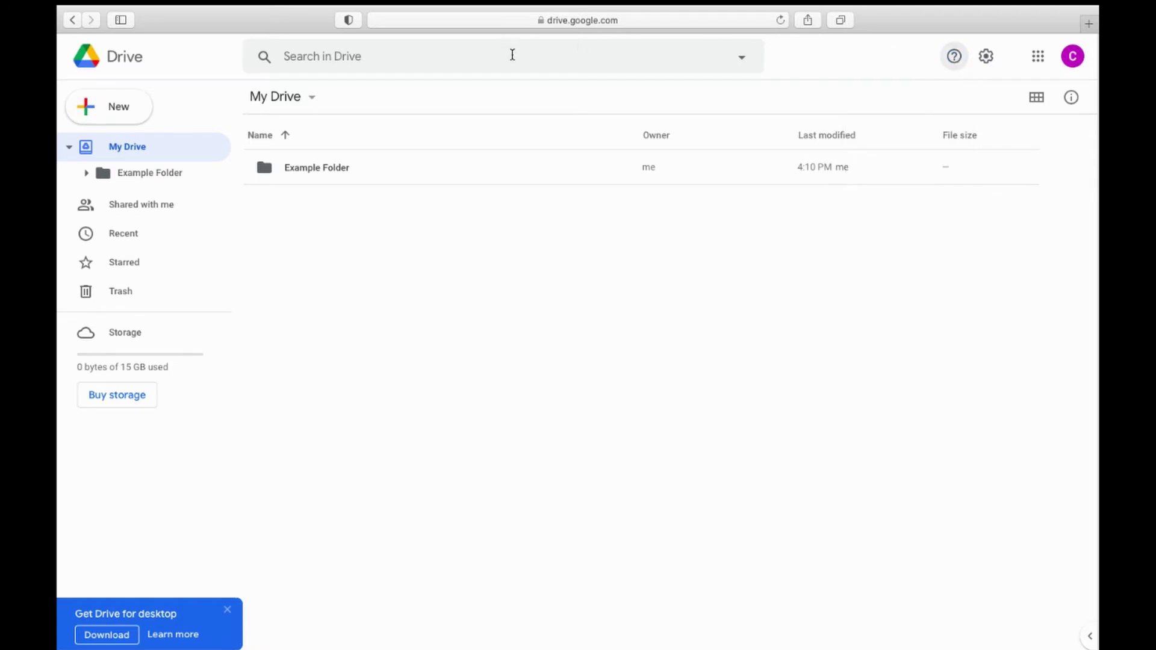
pyautogui.click(513, 56)
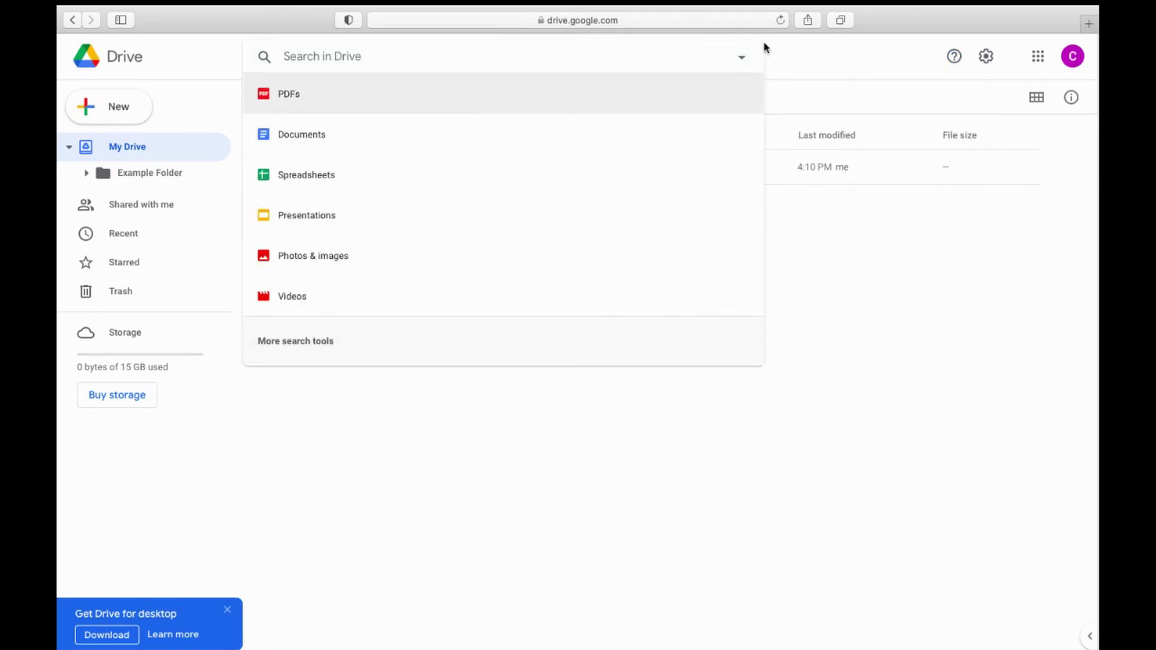
pyautogui.click(802, 61)
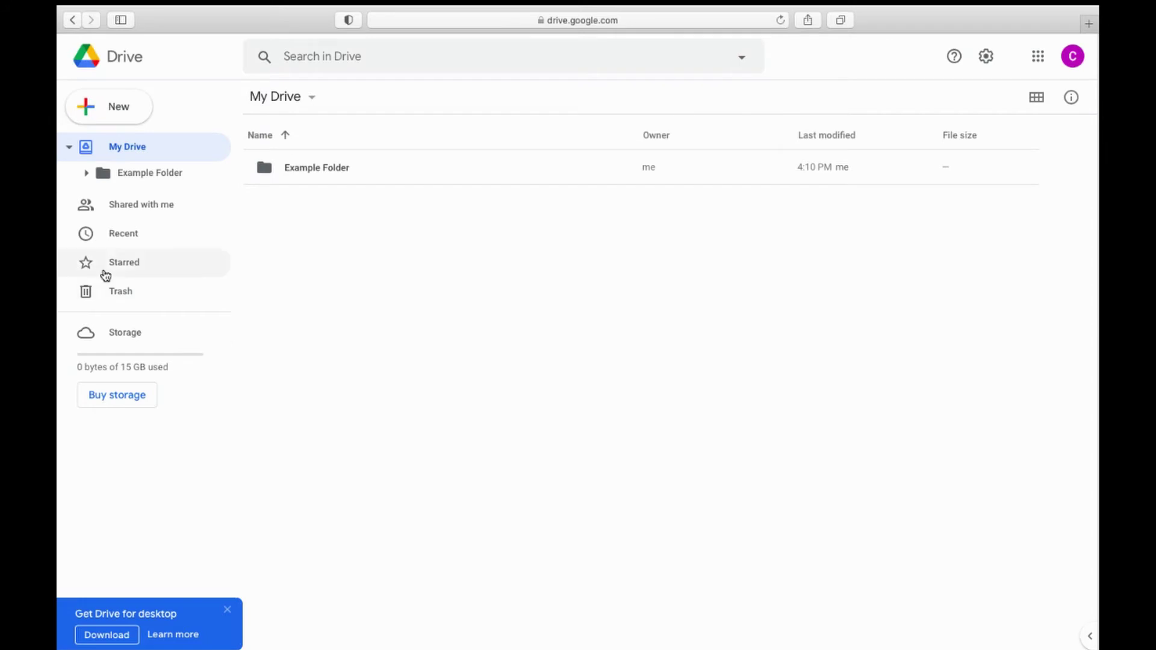
# Step: Inside Example Folder, create a new blank document via New > Google Docs
pyautogui.doubleClick(292, 168)
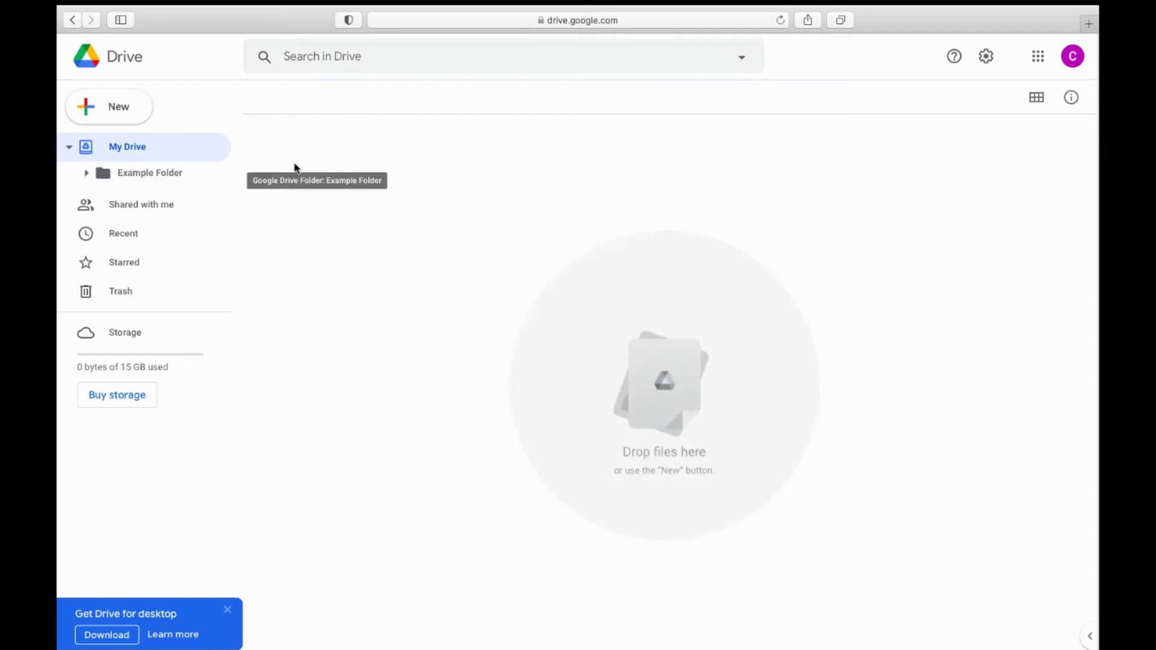
pyautogui.click(105, 111)
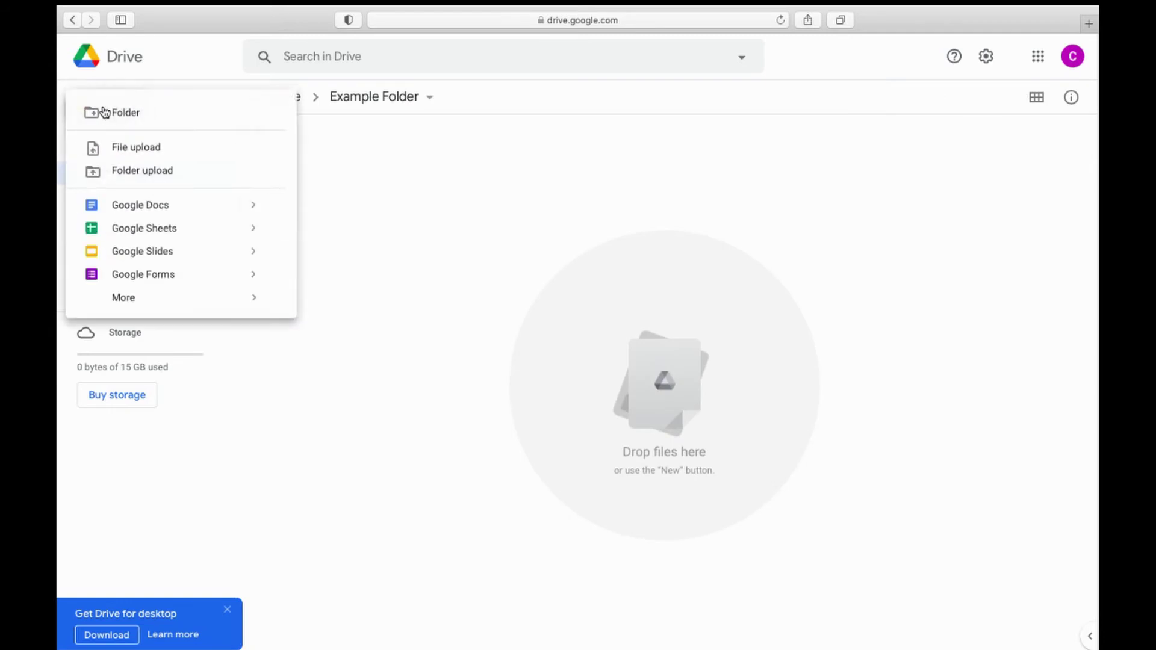
pyautogui.moveTo(272, 208)
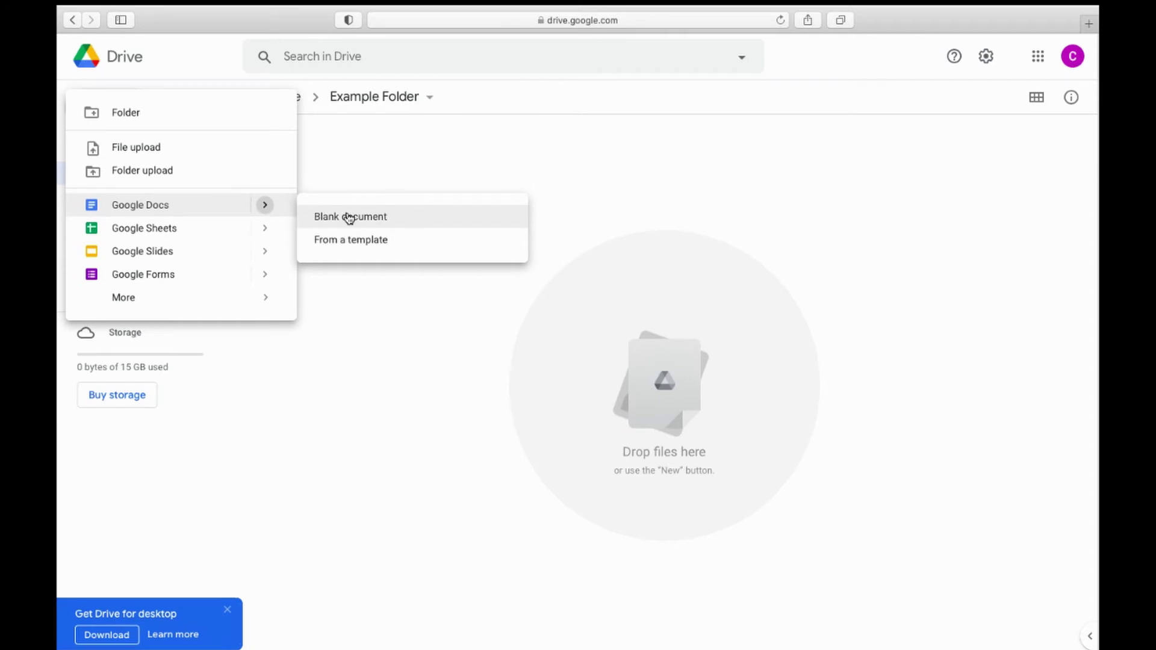
pyautogui.click(349, 218)
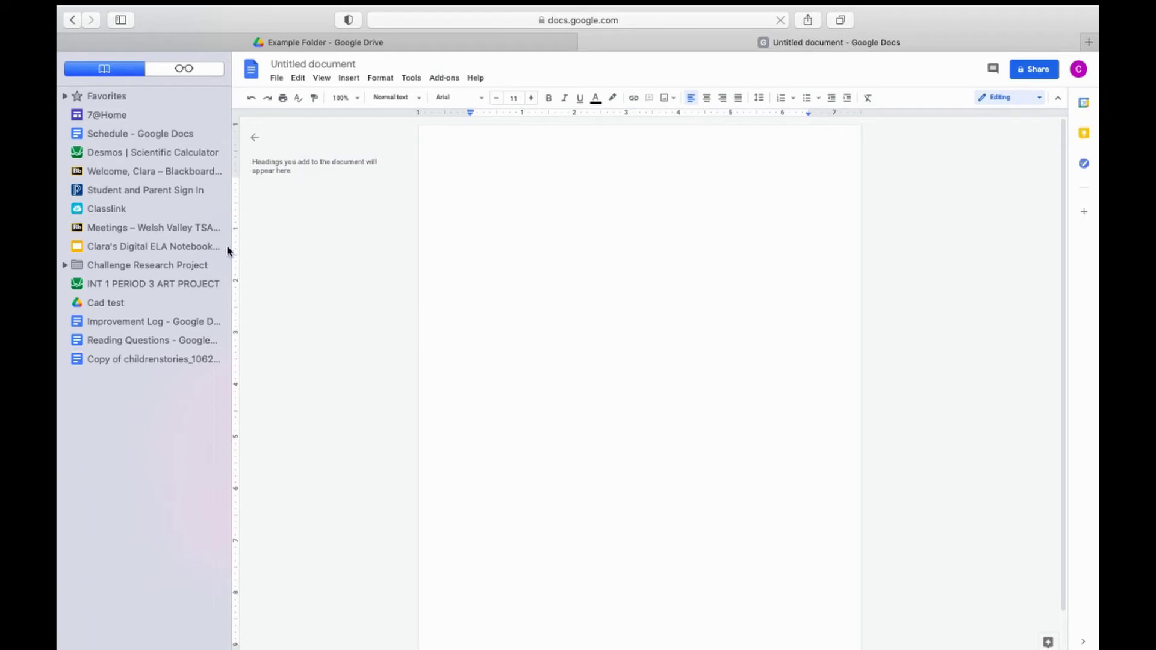
# Step: Hide the browser sidebar and look through the File, Edit and View menus
pyautogui.press('super+shift+l')
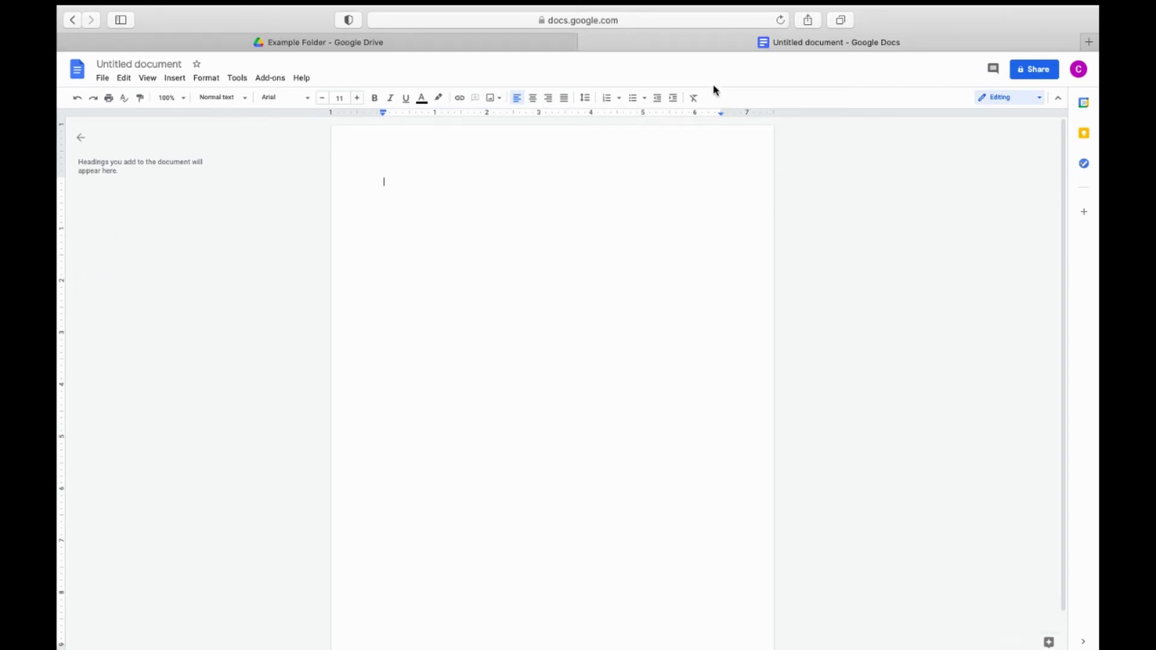
pyautogui.click(100, 79)
pyautogui.click(100, 79)
pyautogui.click(141, 79)
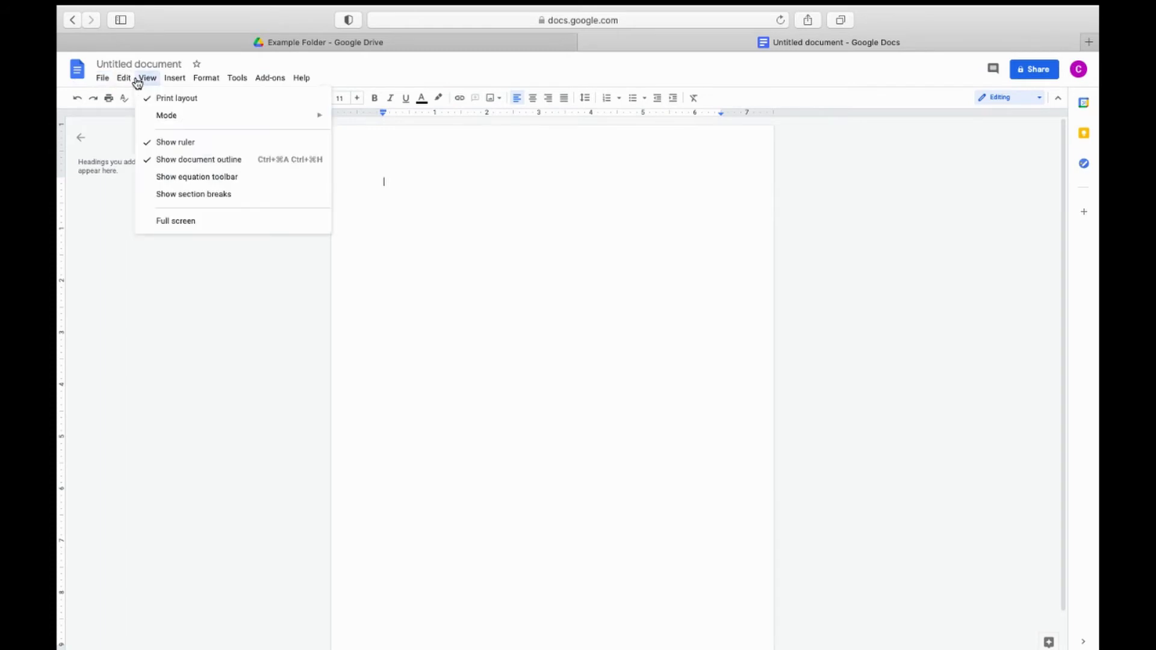
pyautogui.click(141, 78)
pyautogui.click(123, 78)
pyautogui.click(154, 79)
# Step: Switch the document to full screen, exit with Esc, and show the Insert menu
pyautogui.click(229, 222)
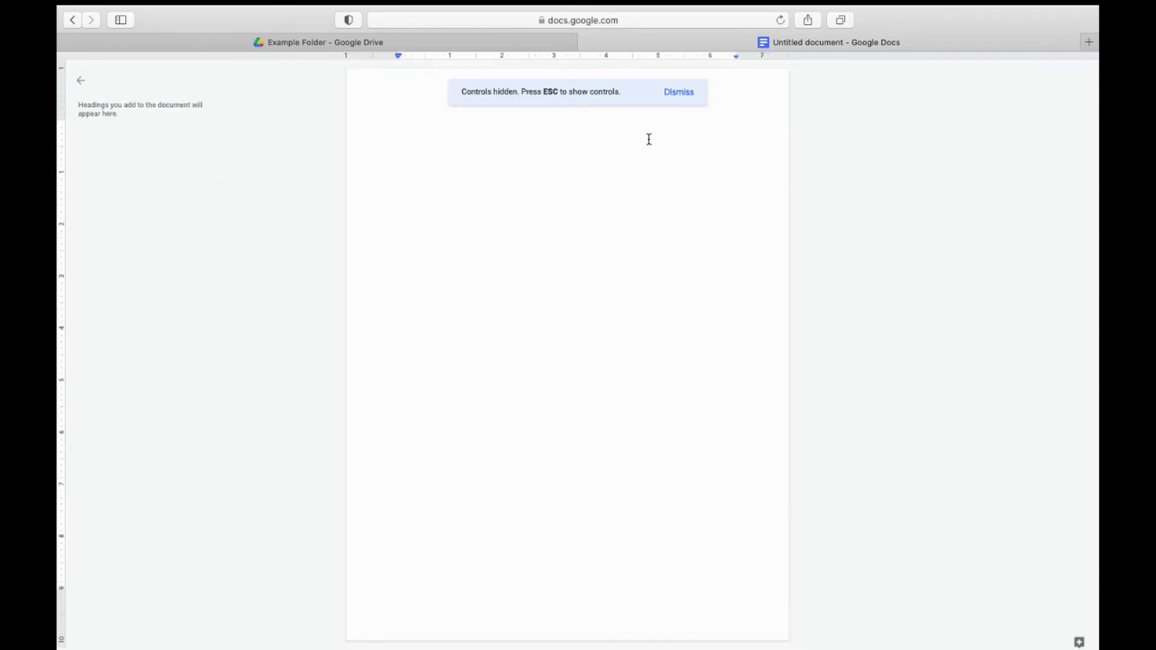
pyautogui.press('Escape')
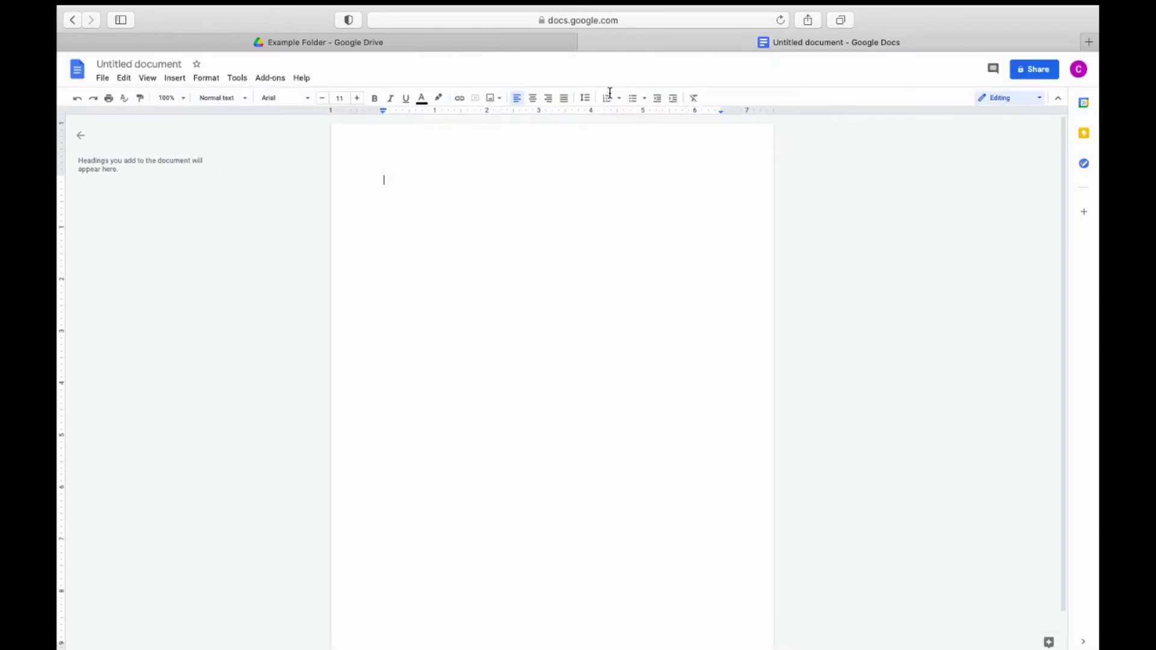
pyautogui.click(173, 82)
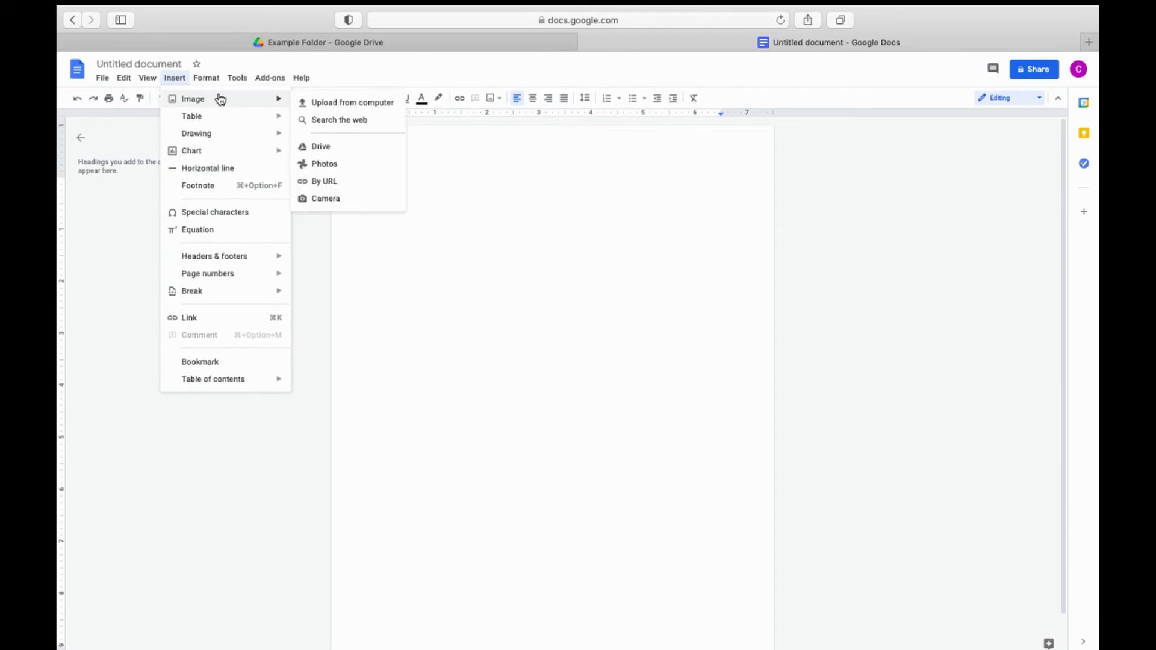
# Step: Type 'Hello!', title the document 'Hello', then add an 'I am' line with the author's name
pyautogui.click(470, 176)
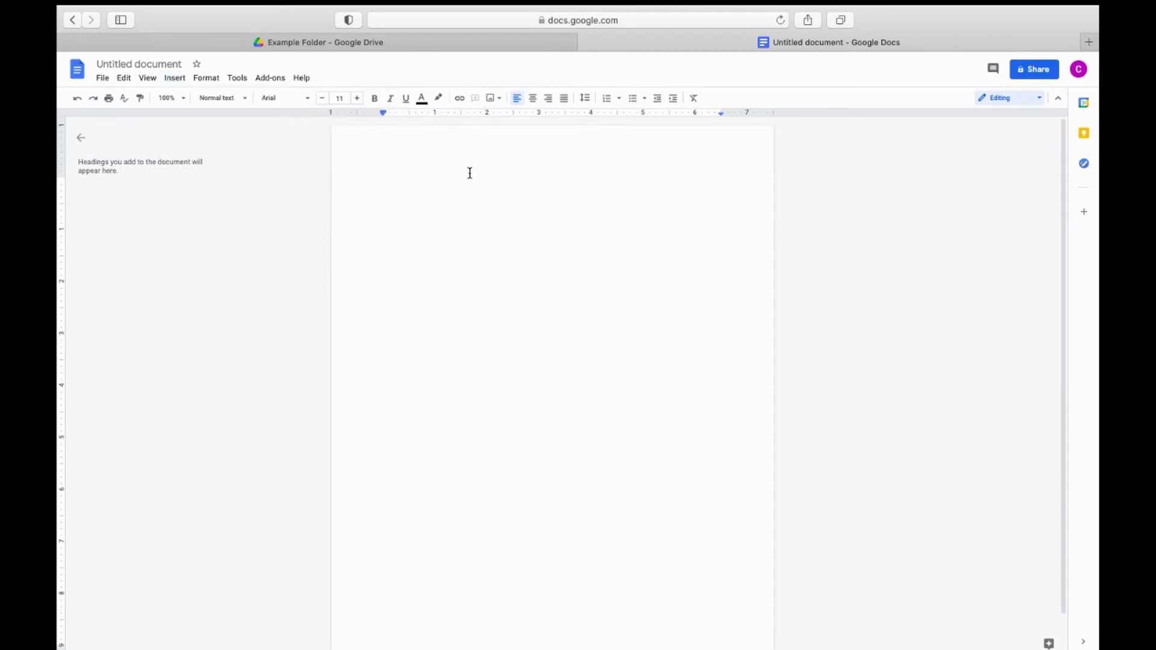
pyautogui.write('D')
pyautogui.write('He')
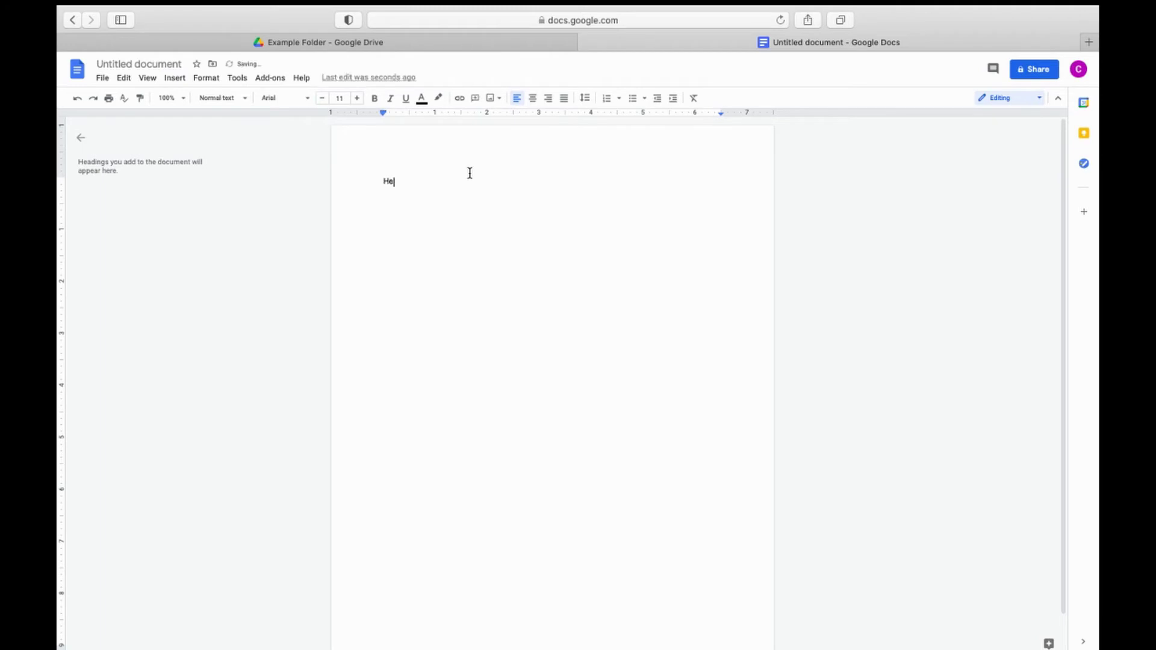
pyautogui.write('llo!')
pyautogui.click(143, 62)
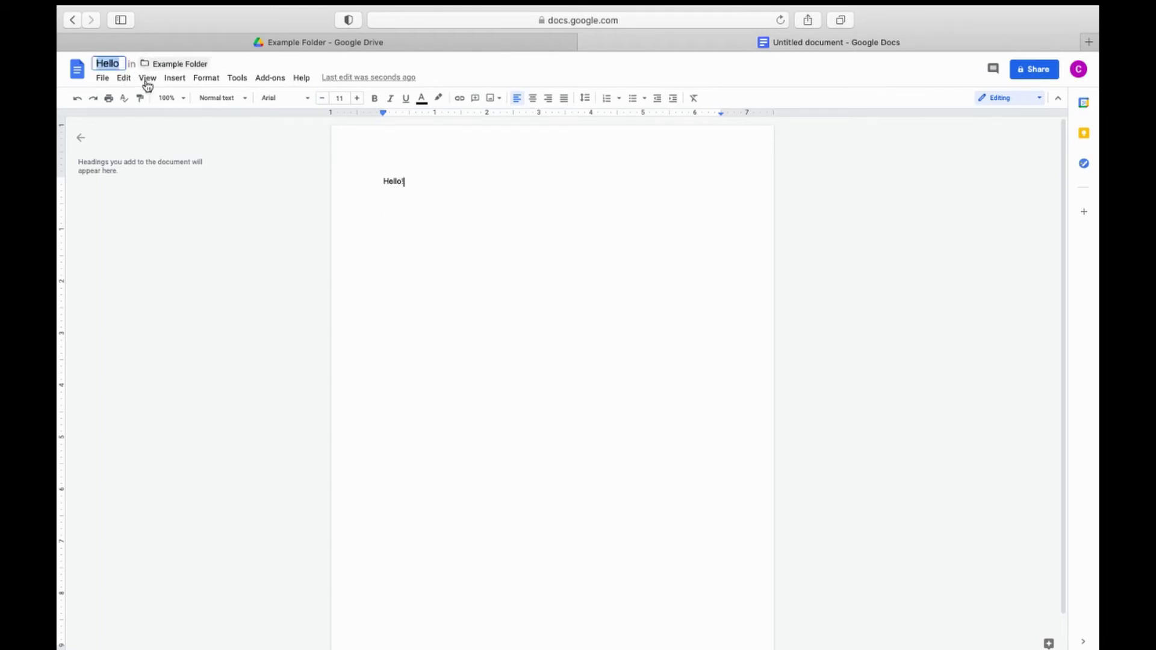
pyautogui.press('Return')
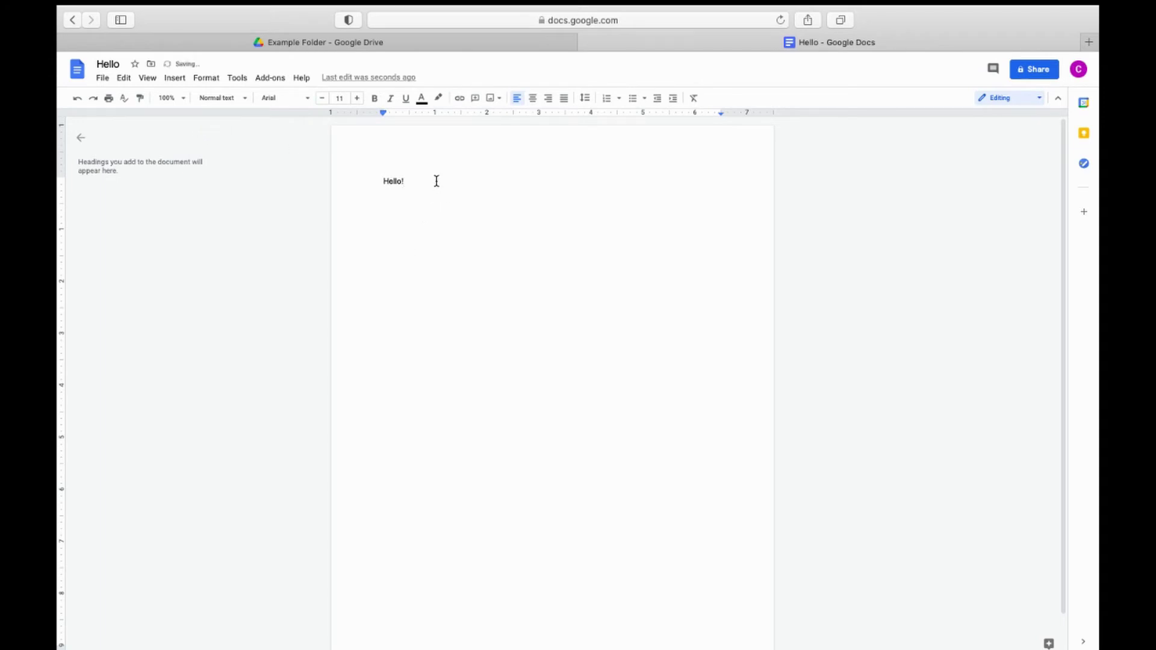
pyautogui.write('I am Clara')
# Step: Confirm the Hello file is in Example Folder, return to the document, and open Share
pyautogui.click(502, 47)
pyautogui.click(651, 373)
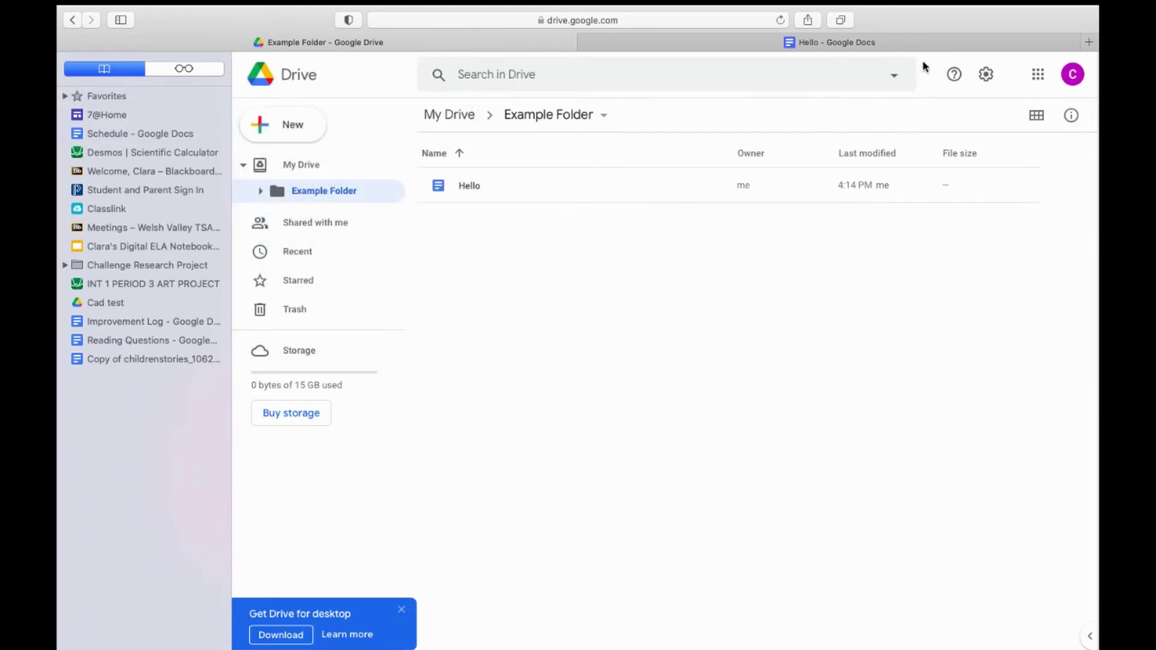
pyautogui.click(905, 44)
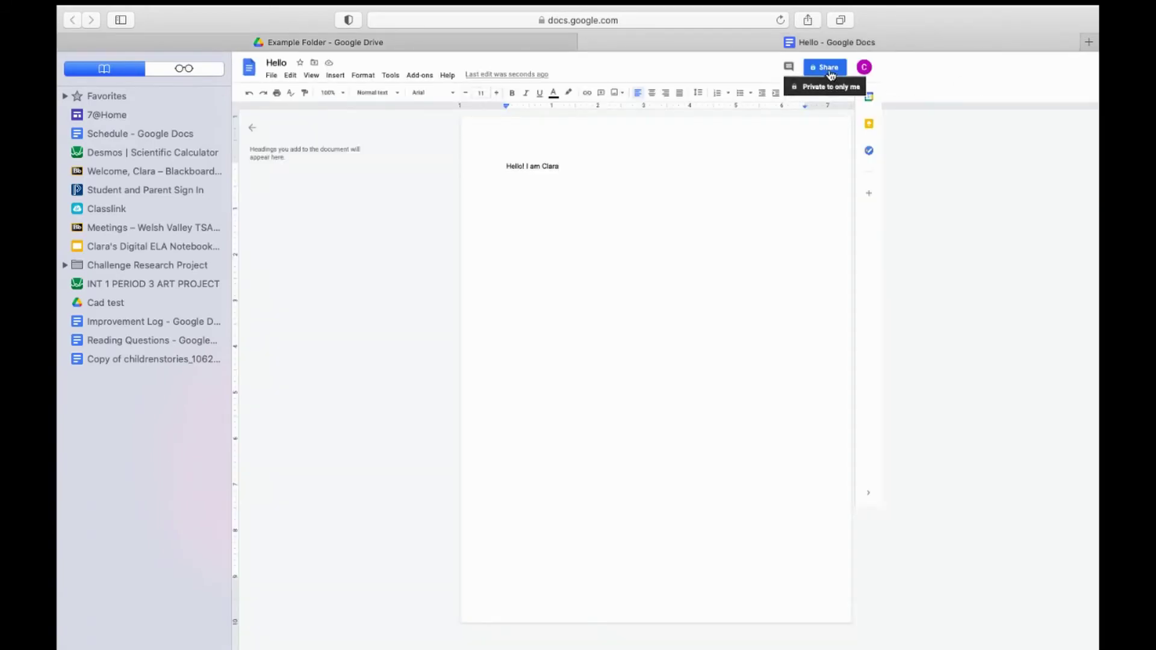
pyautogui.click(826, 67)
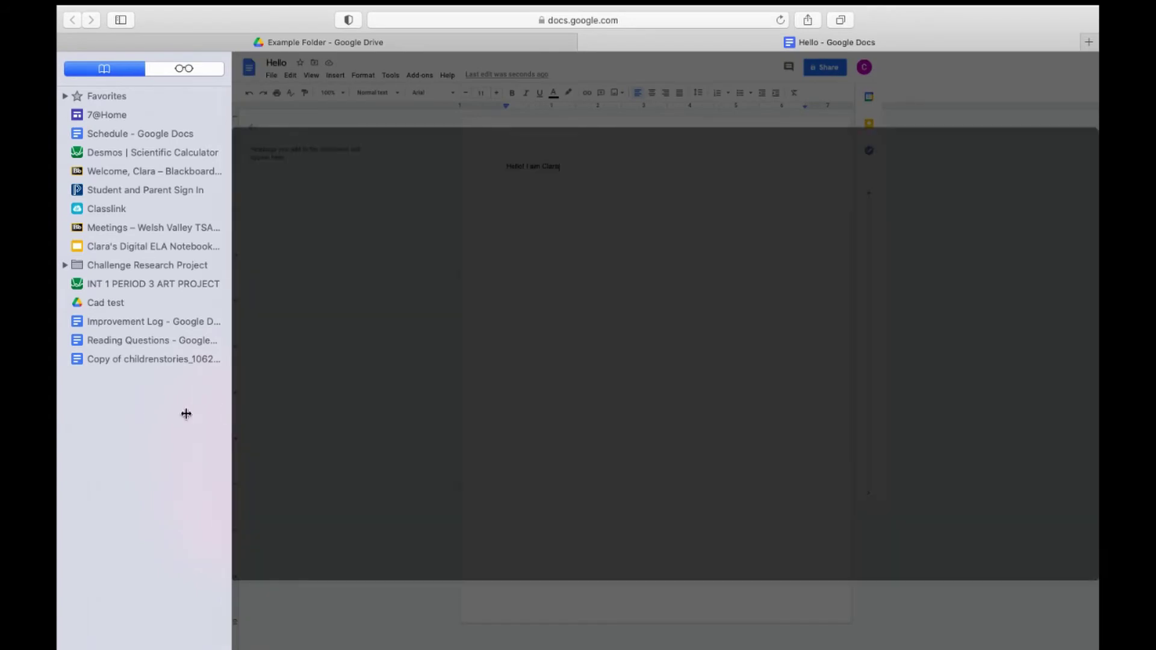
pyautogui.press('super+shift+l')
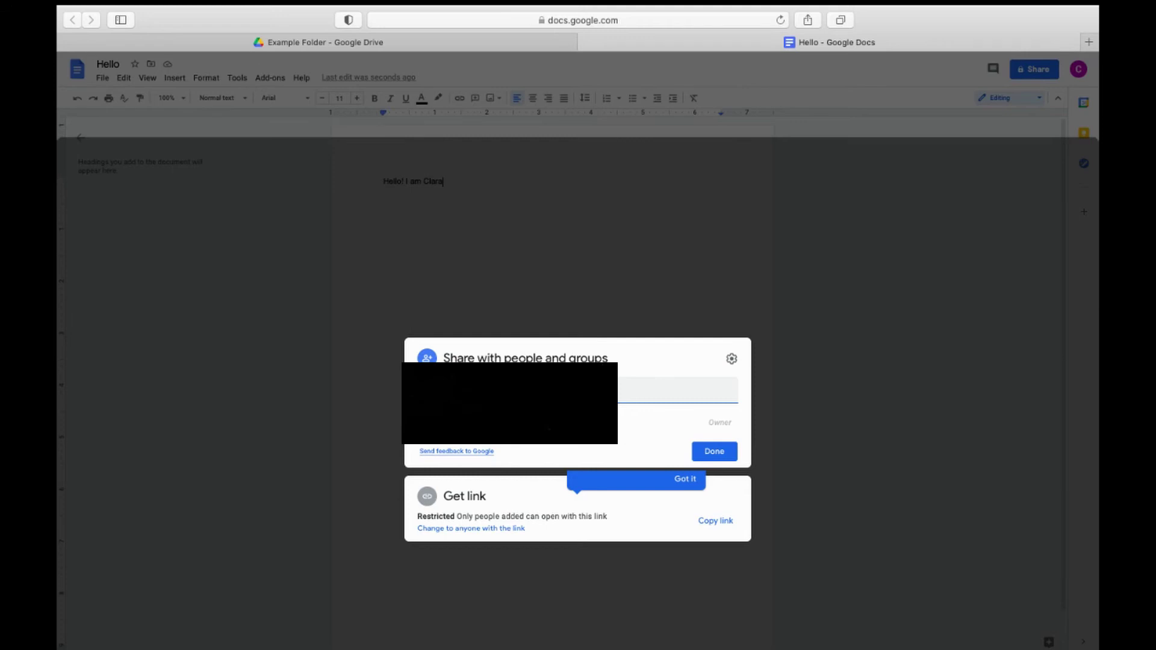
# Step: Add a person to share with, leave the message blank, and uncheck Notify people
pyautogui.click(489, 433)
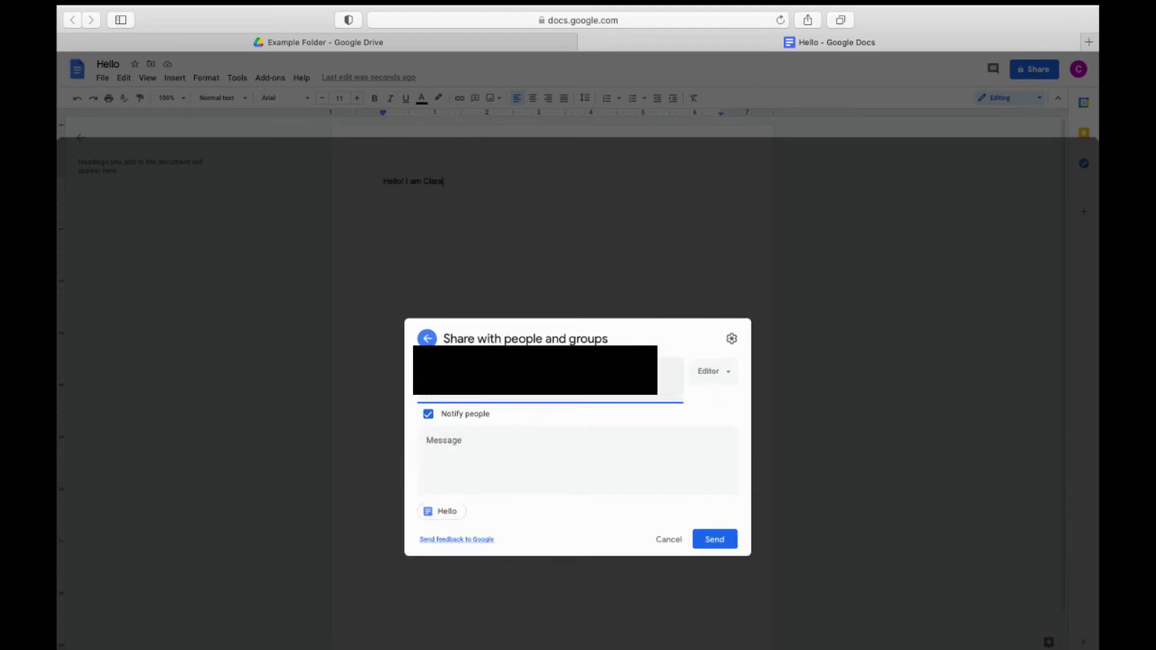
pyautogui.click(444, 431)
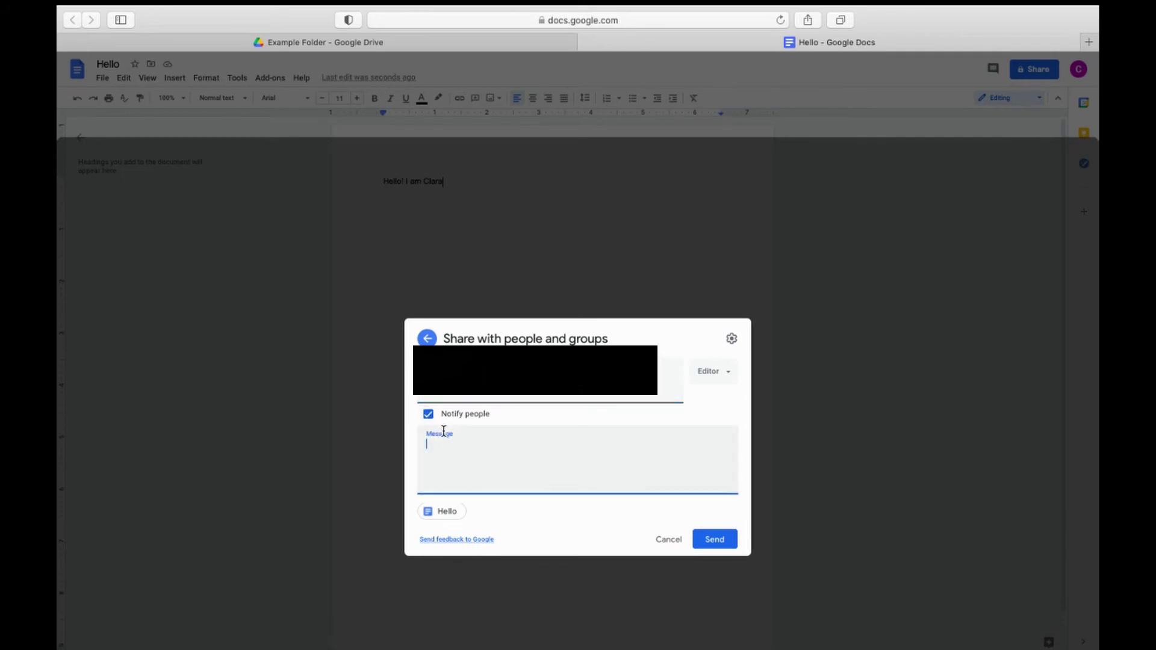
pyautogui.click(512, 424)
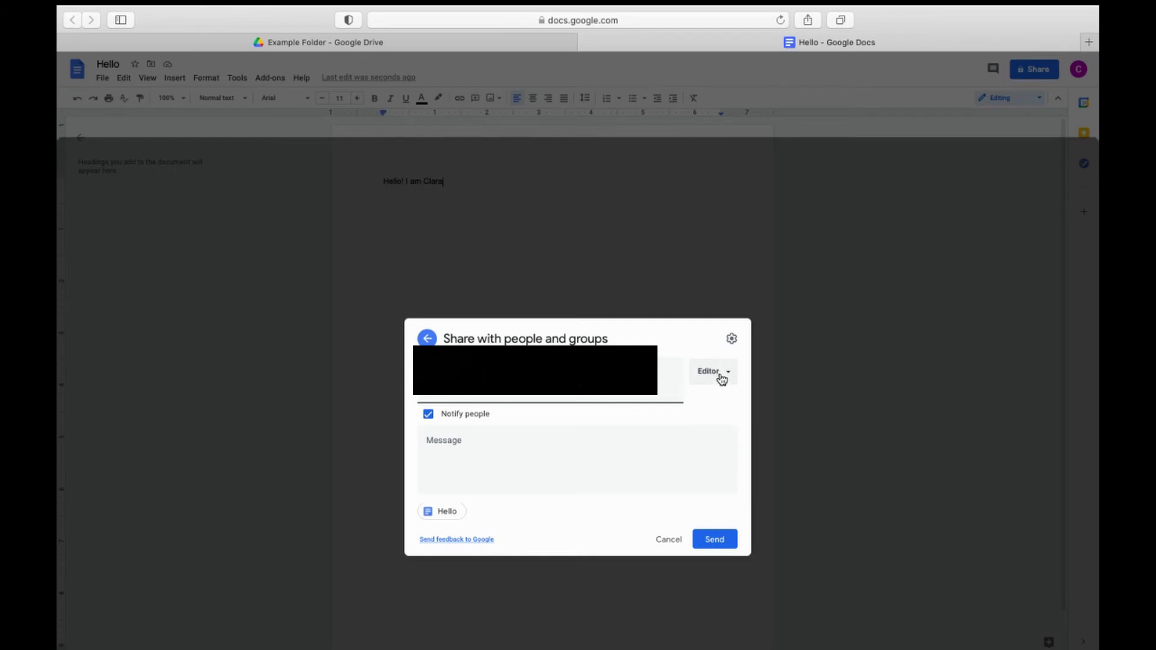
pyautogui.click(471, 434)
pyautogui.click(497, 421)
pyautogui.click(428, 417)
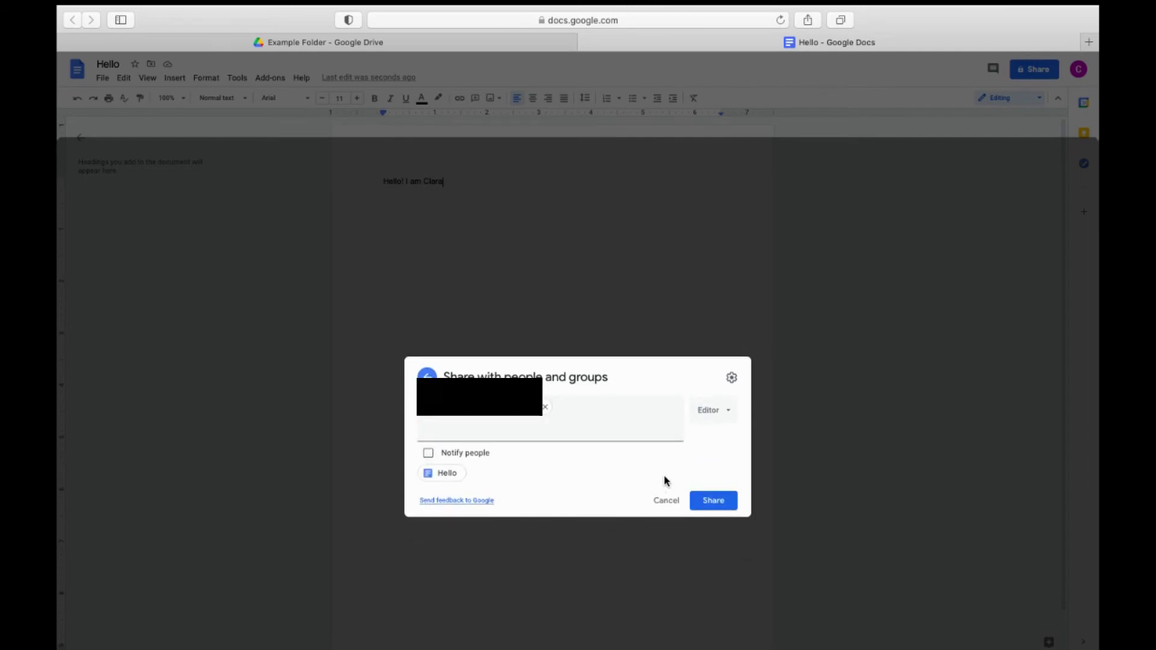
# Step: Cycle the person's role through Viewer and Commenter, settling on Editor
pyautogui.click(703, 410)
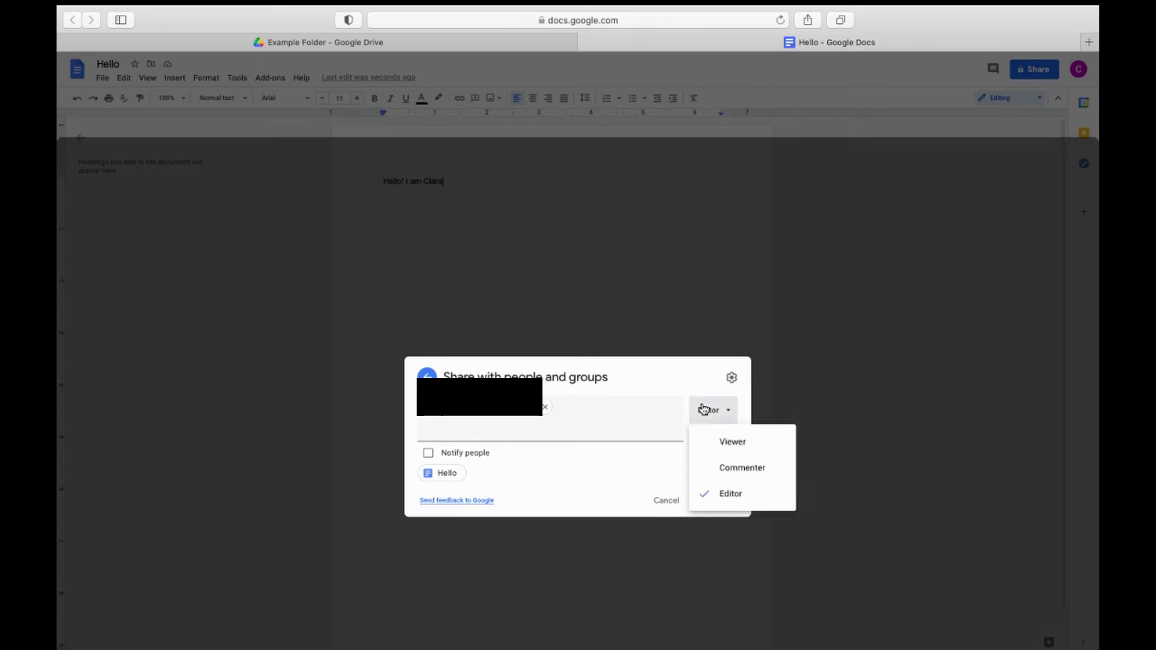
pyautogui.click(767, 439)
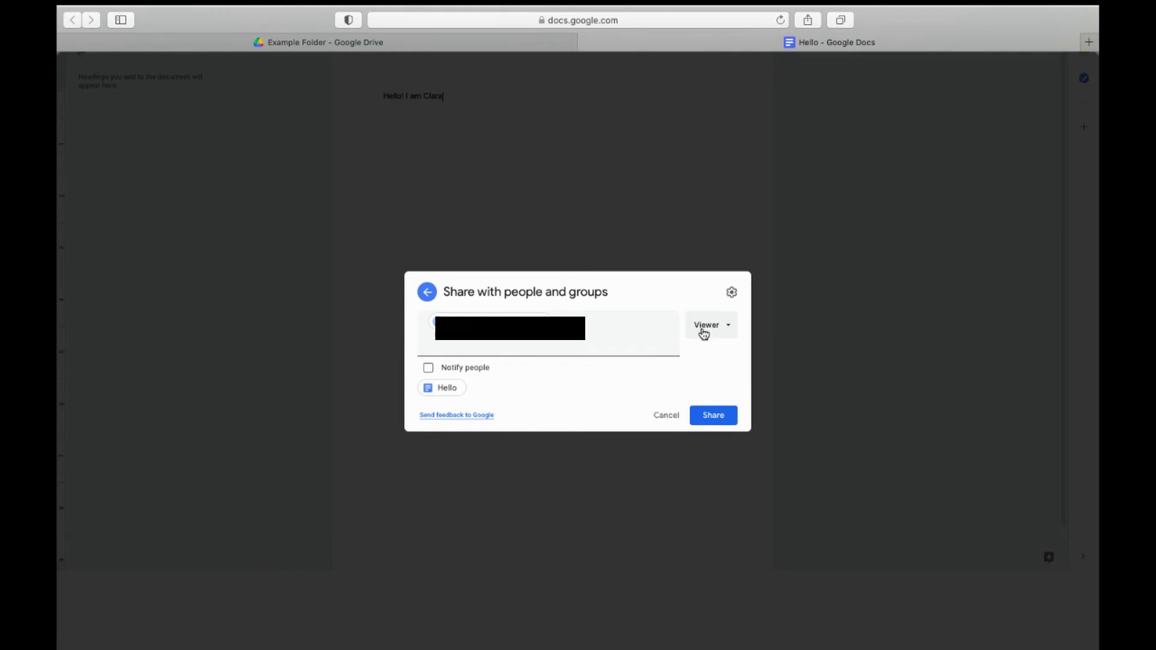
pyautogui.click(704, 333)
pyautogui.click(717, 378)
pyautogui.click(694, 324)
pyautogui.click(698, 403)
# Step: Change Hello's general access to 'Anyone with the link'
pyautogui.click(428, 292)
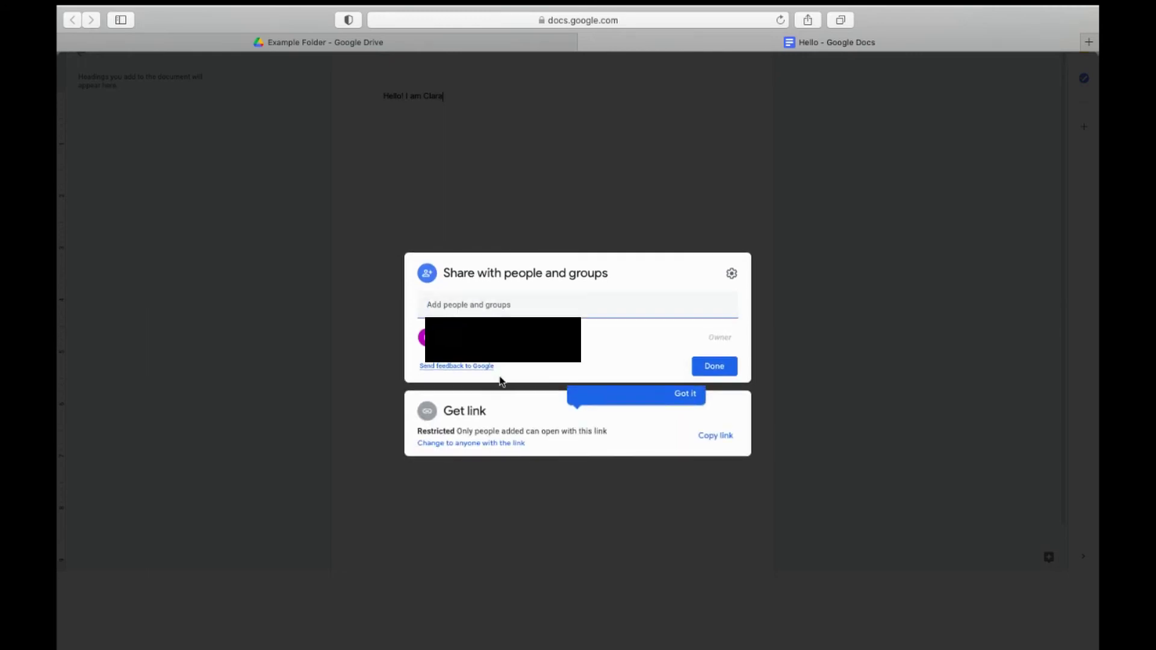
pyautogui.click(505, 443)
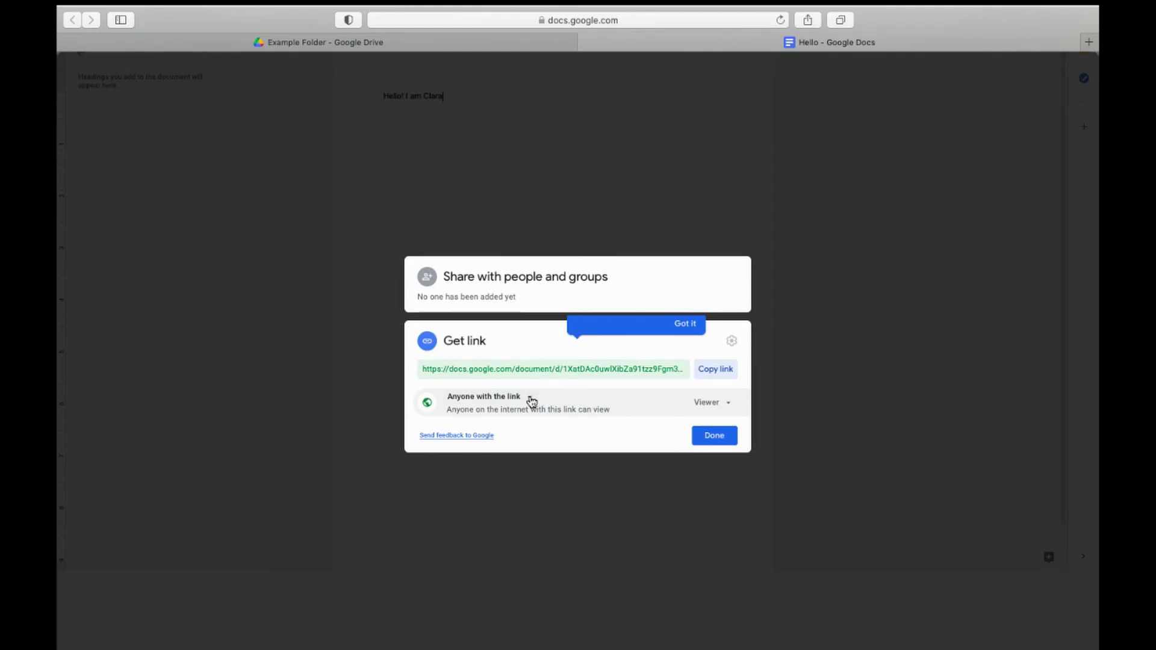
pyautogui.click(497, 400)
pyautogui.click(497, 400)
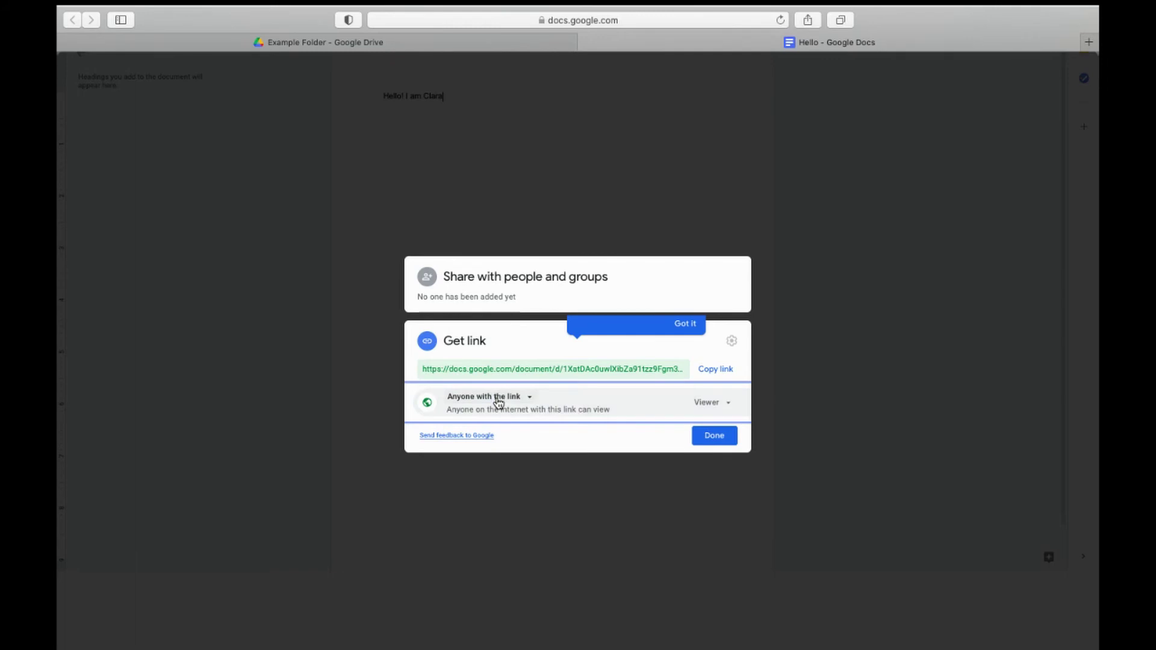
pyautogui.click(497, 399)
pyautogui.click(503, 400)
# Step: Keep link visitors as Viewers, dismiss the link-sharing tip, and close the sharing dialog
pyautogui.click(717, 408)
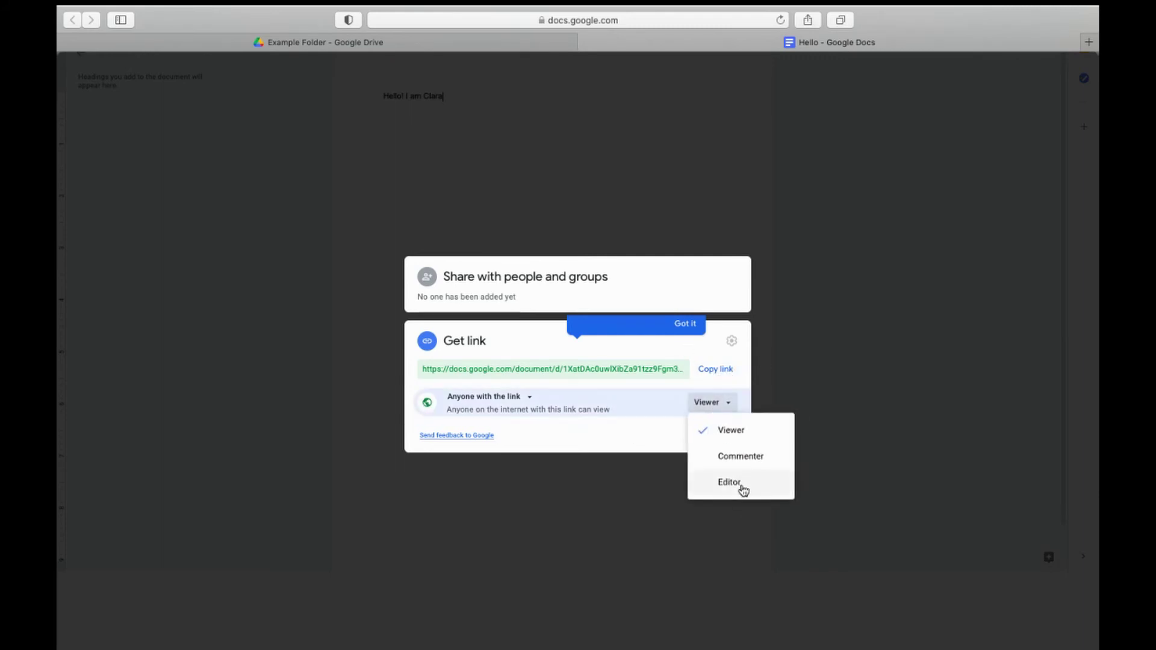
pyautogui.click(727, 400)
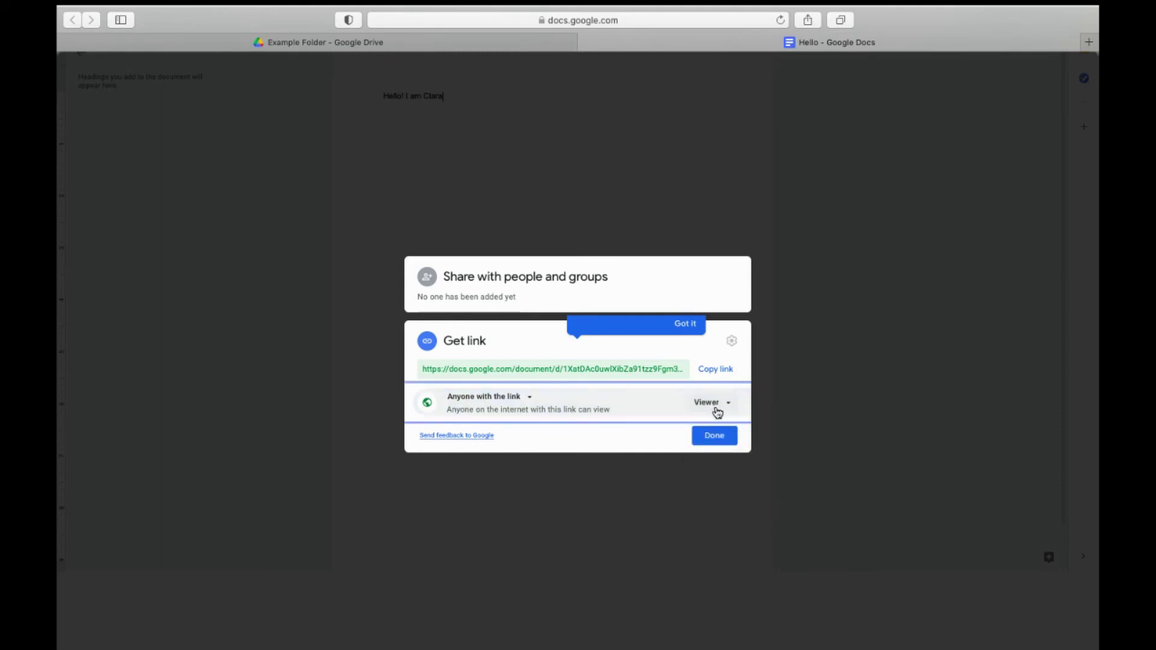
pyautogui.click(685, 328)
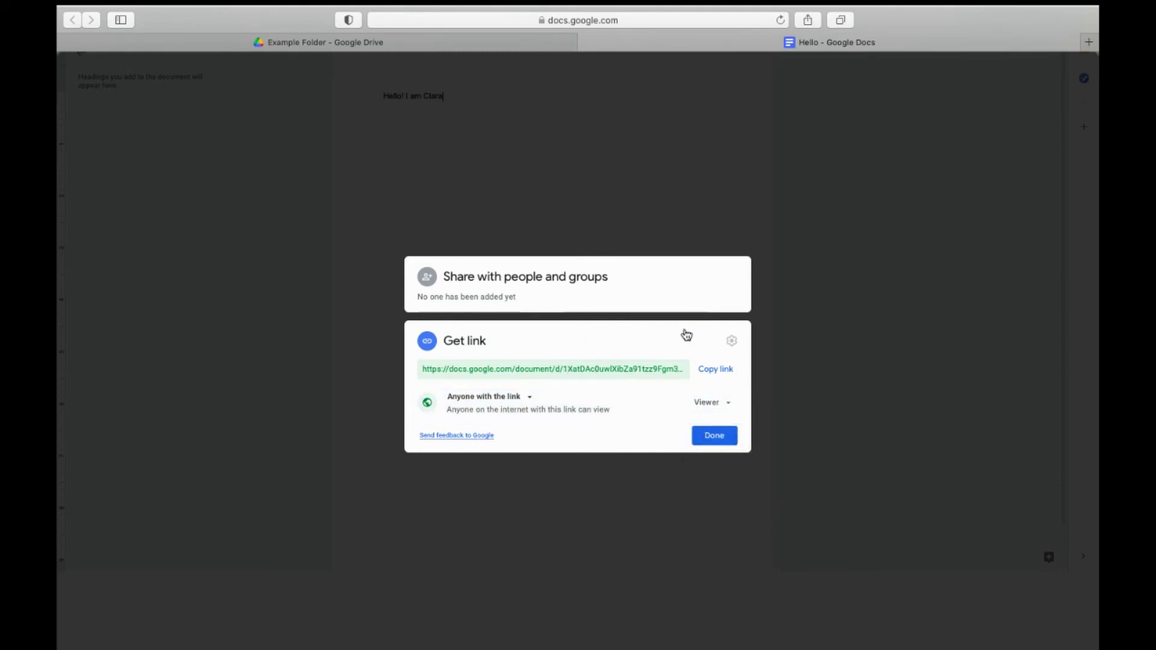
pyautogui.click(663, 294)
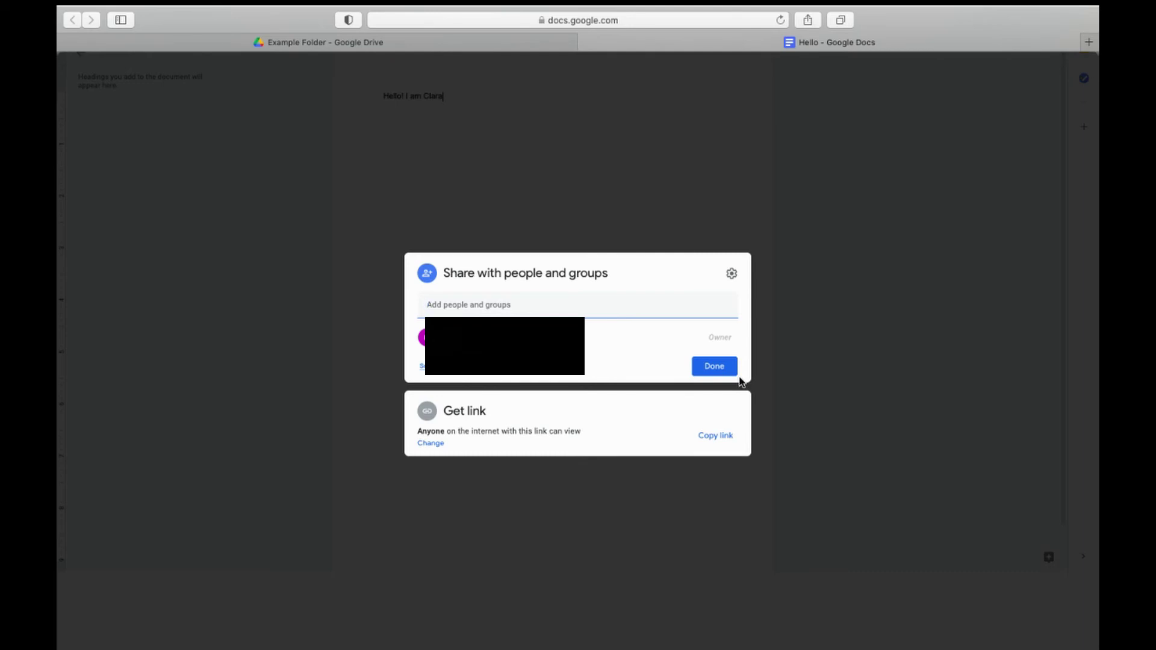
pyautogui.click(715, 366)
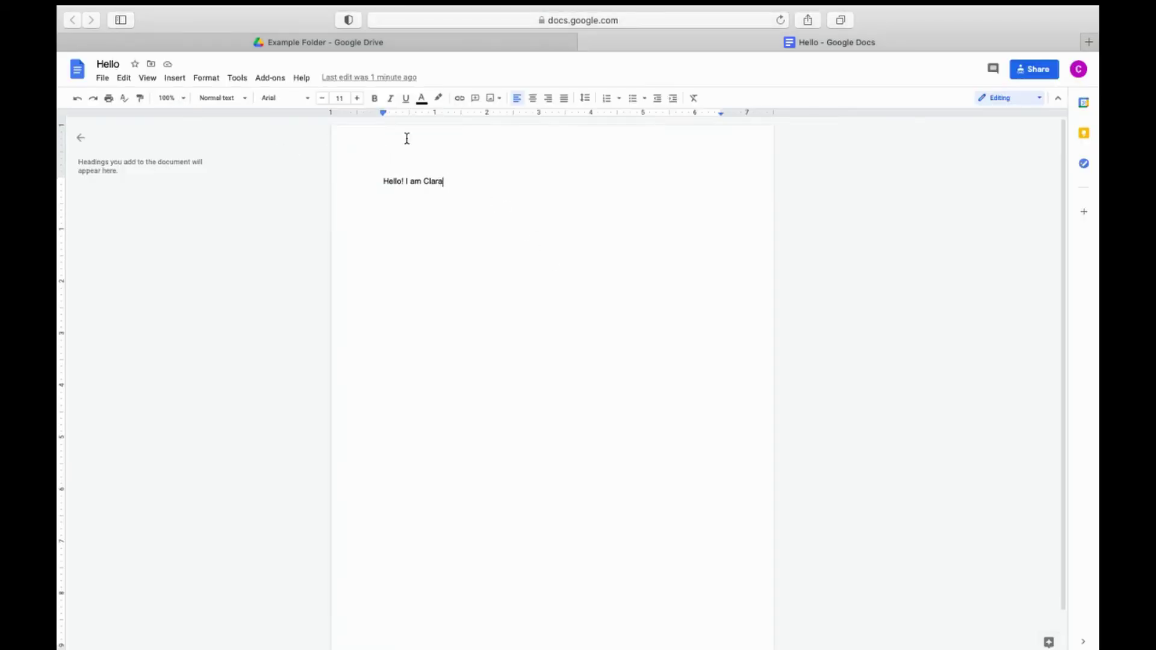
# Step: Open and close the comment history a few times
pyautogui.click(996, 77)
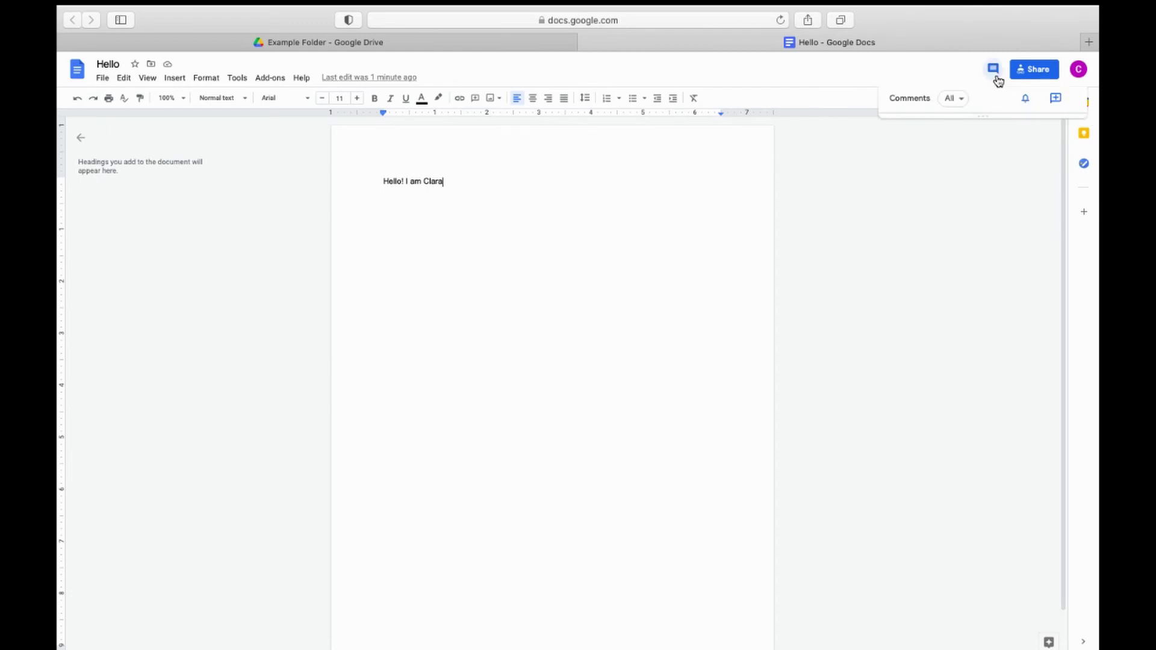
pyautogui.click(997, 81)
pyautogui.click(997, 81)
pyautogui.click(998, 81)
# Step: Set Hello's general link access to Restricted and close the sharing settings
pyautogui.click(1033, 70)
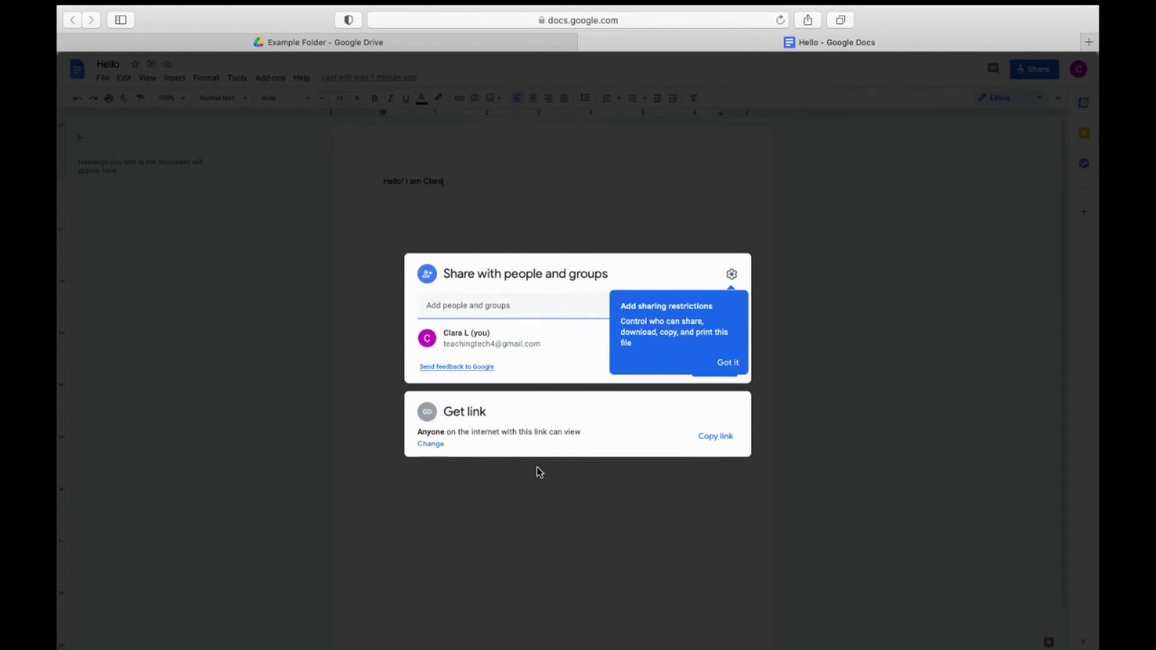
pyautogui.click(603, 426)
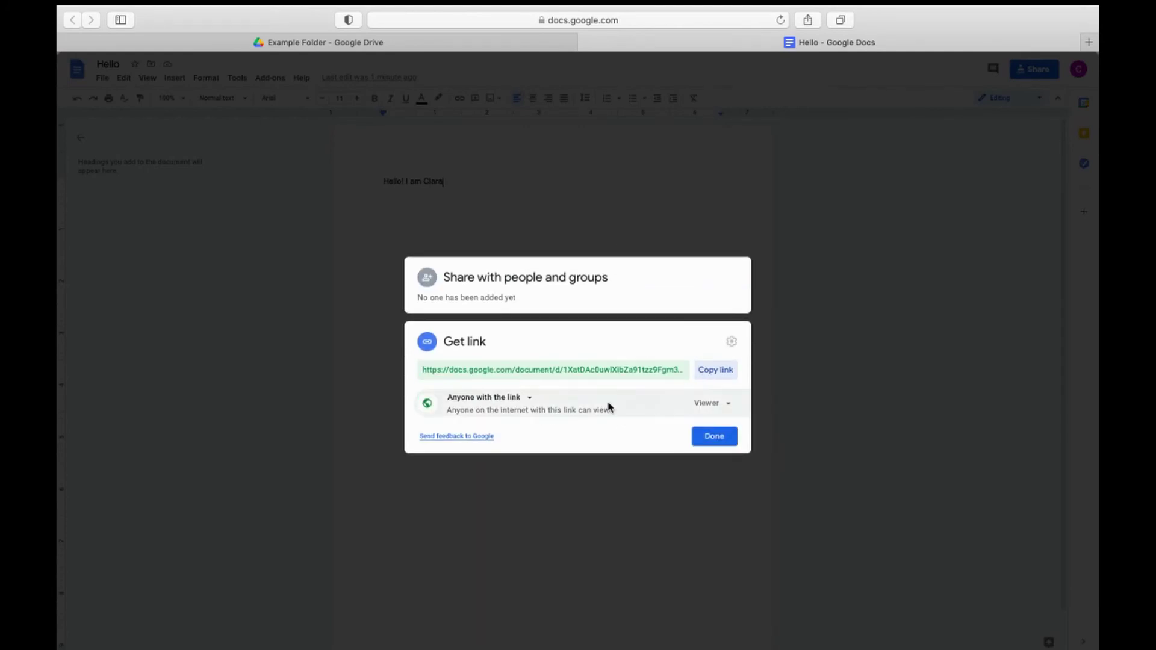
pyautogui.click(524, 397)
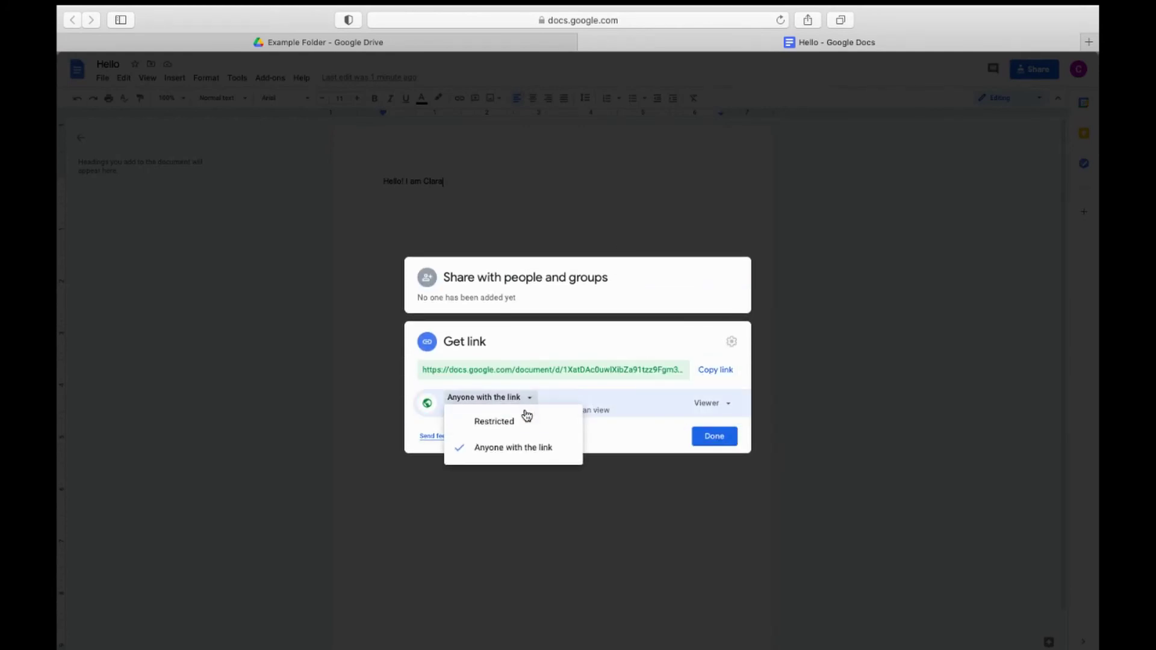
pyautogui.click(524, 415)
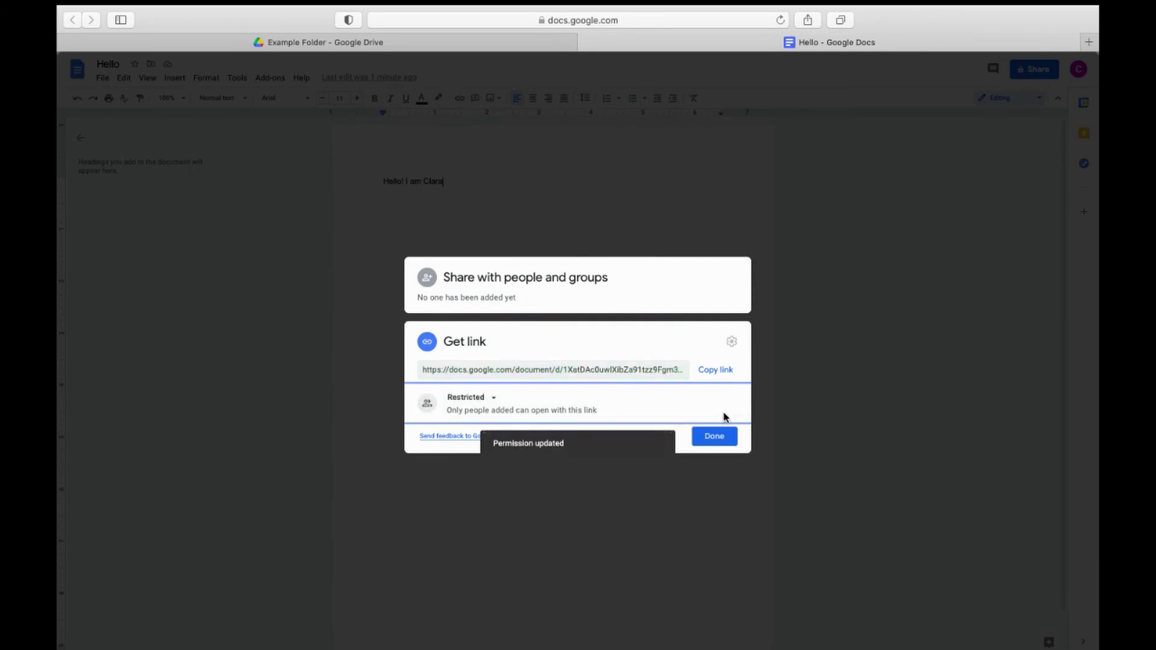
pyautogui.click(705, 438)
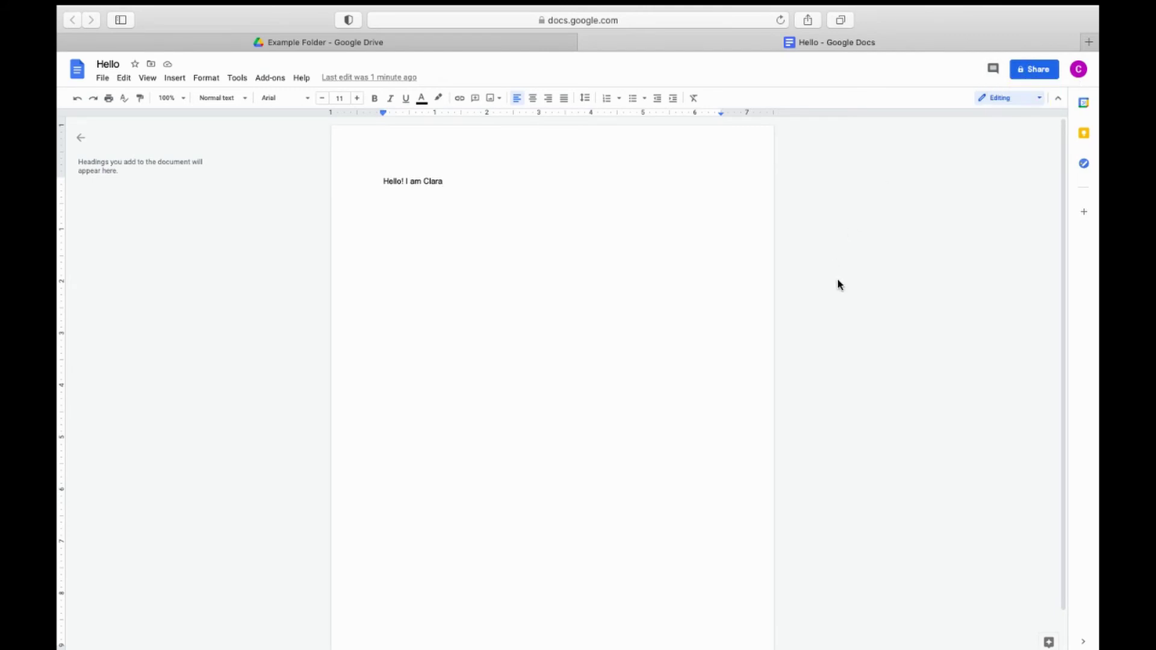
# Step: Check the comment history, then select the name ending the greeting line
pyautogui.click(991, 70)
pyautogui.click(992, 70)
pyautogui.moveTo(457, 174); pyautogui.dragTo(360, 176)
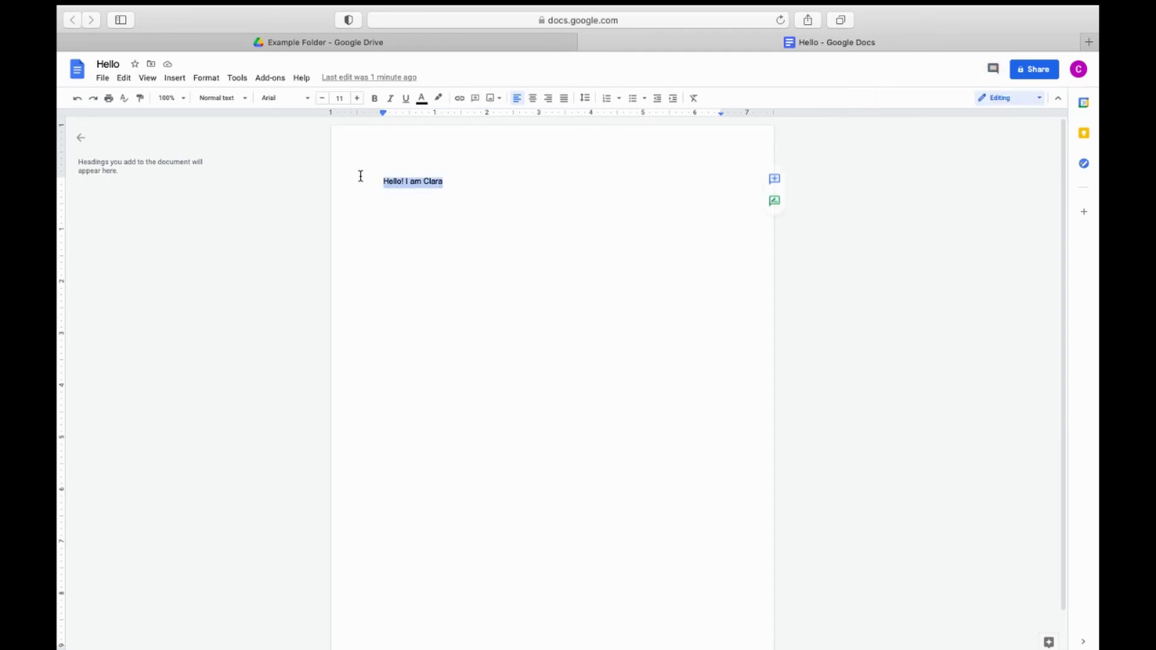
pyautogui.doubleClick(428, 182)
# Step: In Suggesting mode, suggest a period after the name on the greeting line and accept it
pyautogui.click(776, 201)
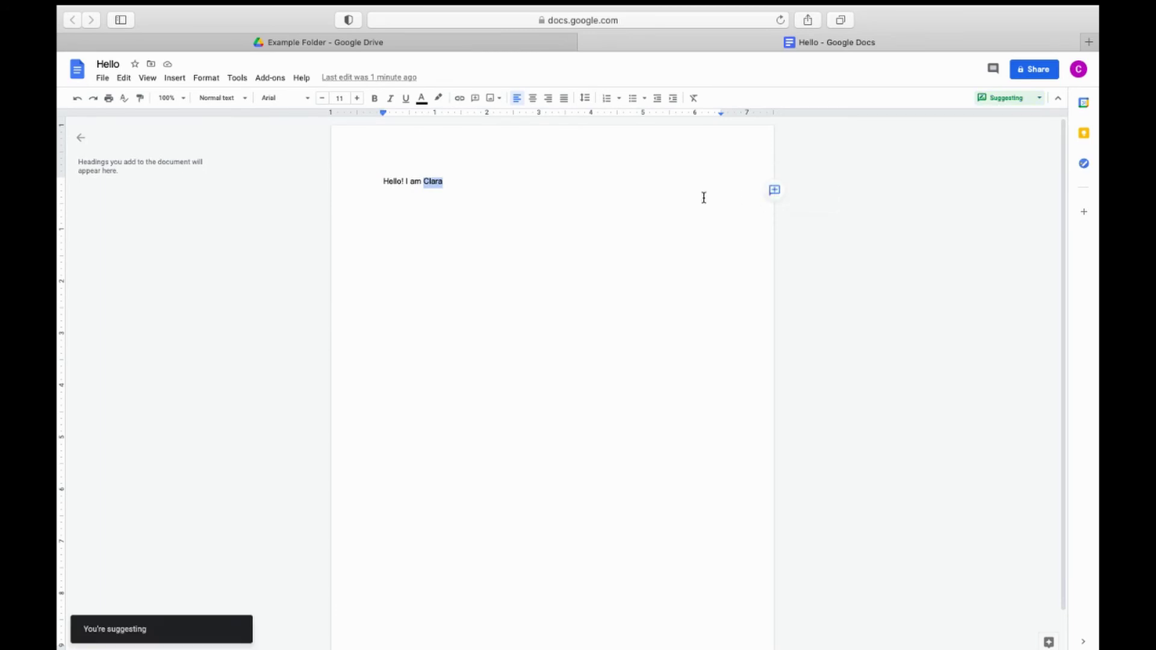
pyautogui.click(471, 170)
pyautogui.write('.')
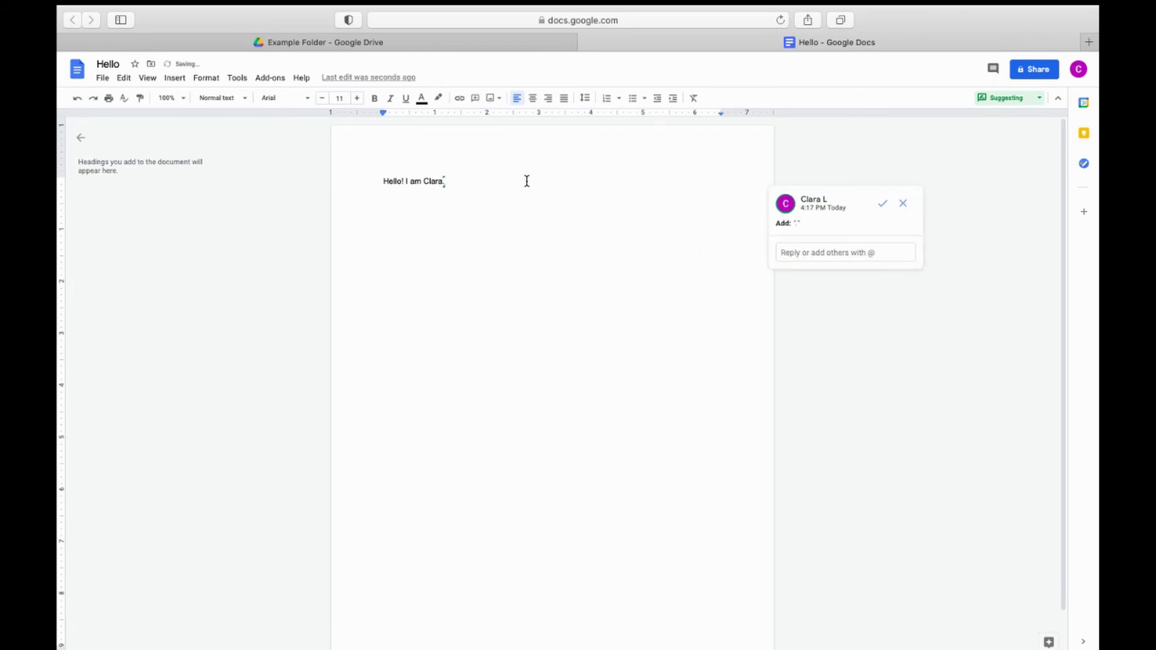
pyautogui.click(380, 202)
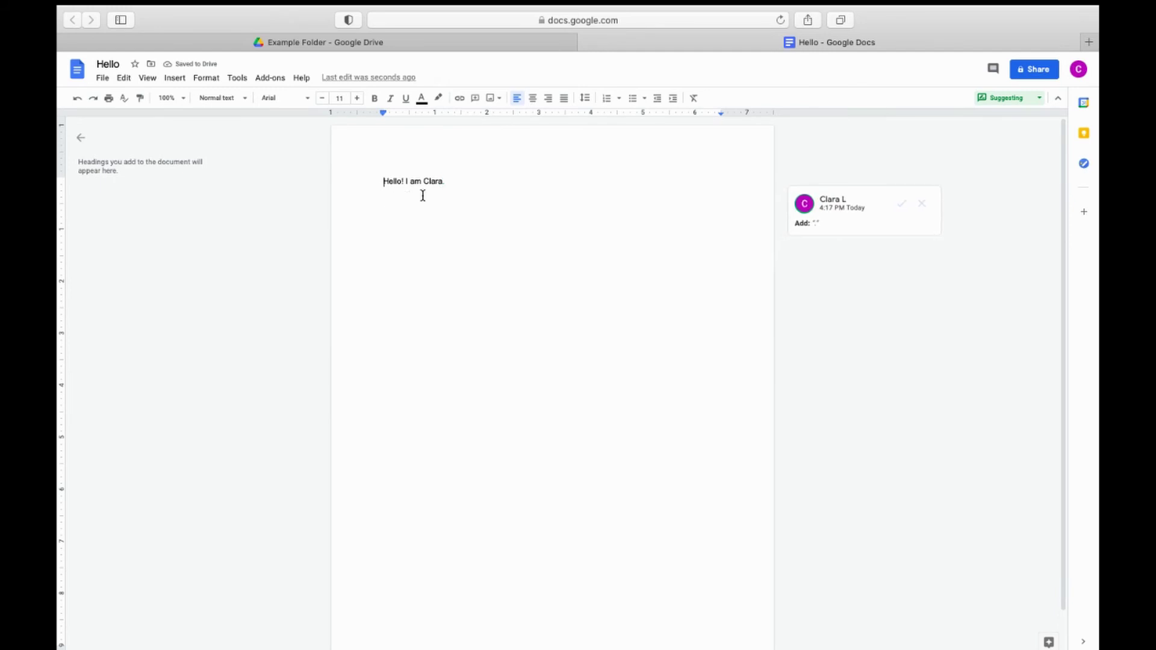
pyautogui.click(459, 180)
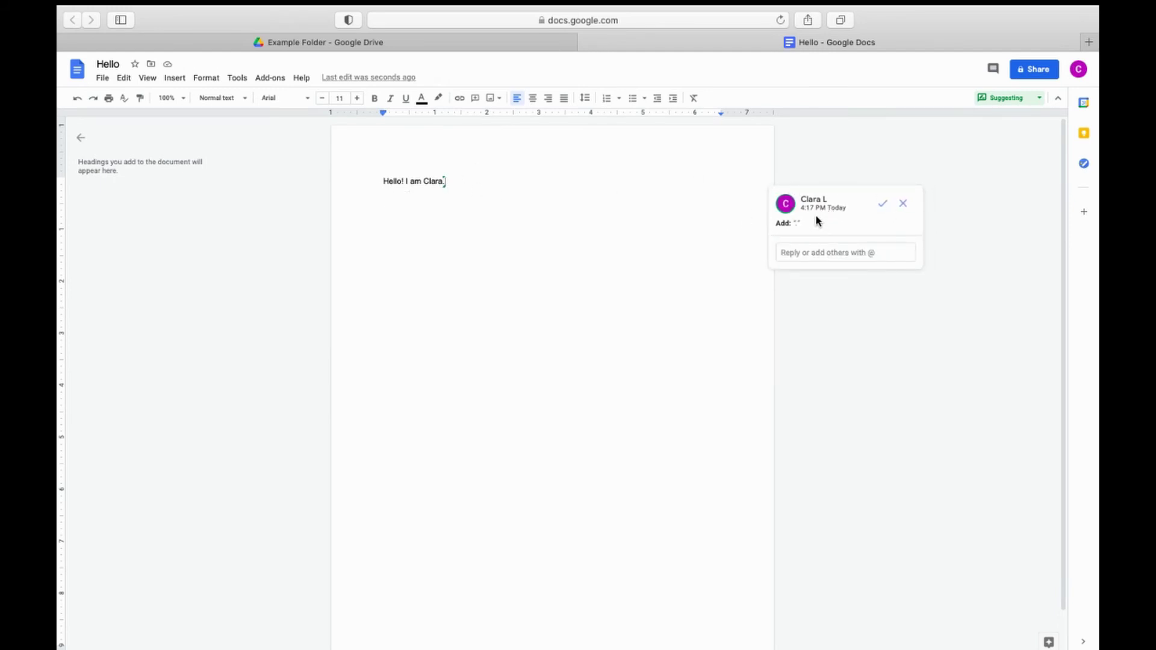
pyautogui.click(880, 204)
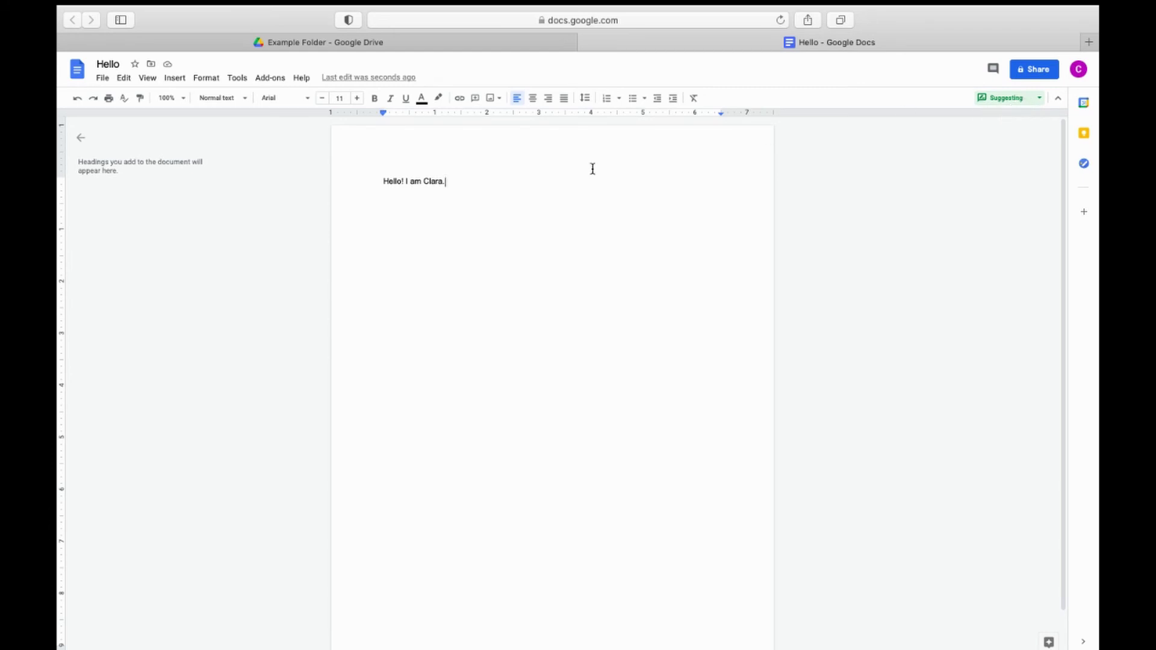
pyautogui.click(992, 102)
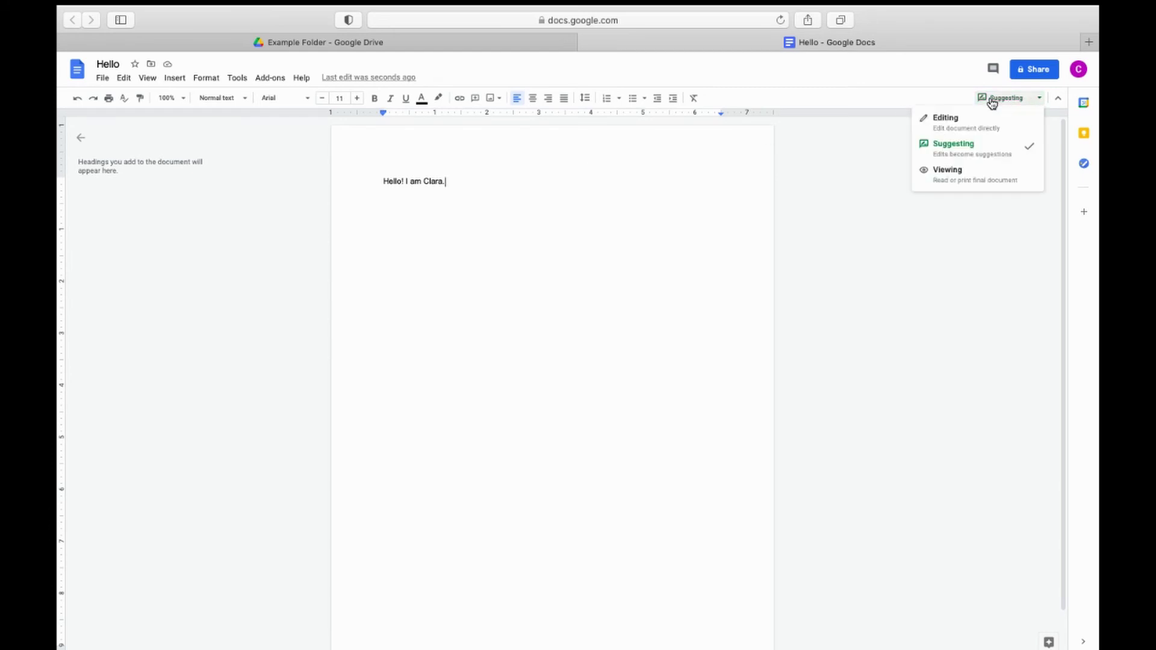
# Step: Switch the document to Viewing, then Suggesting, and finally back to Editing mode
pyautogui.click(990, 176)
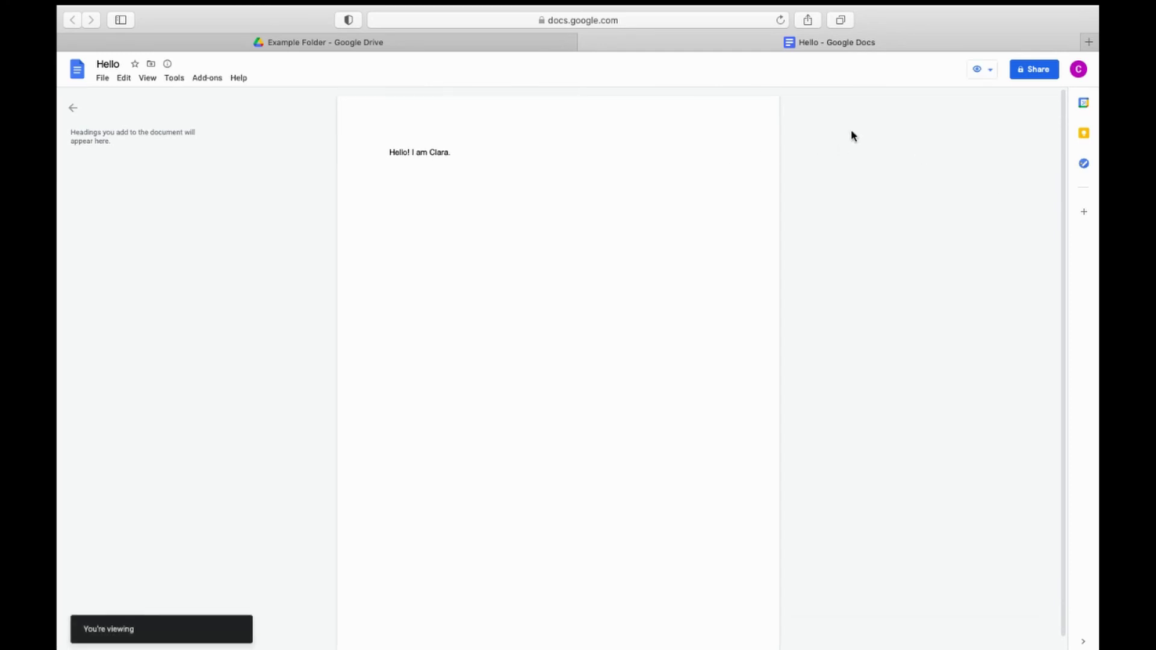
pyautogui.click(989, 79)
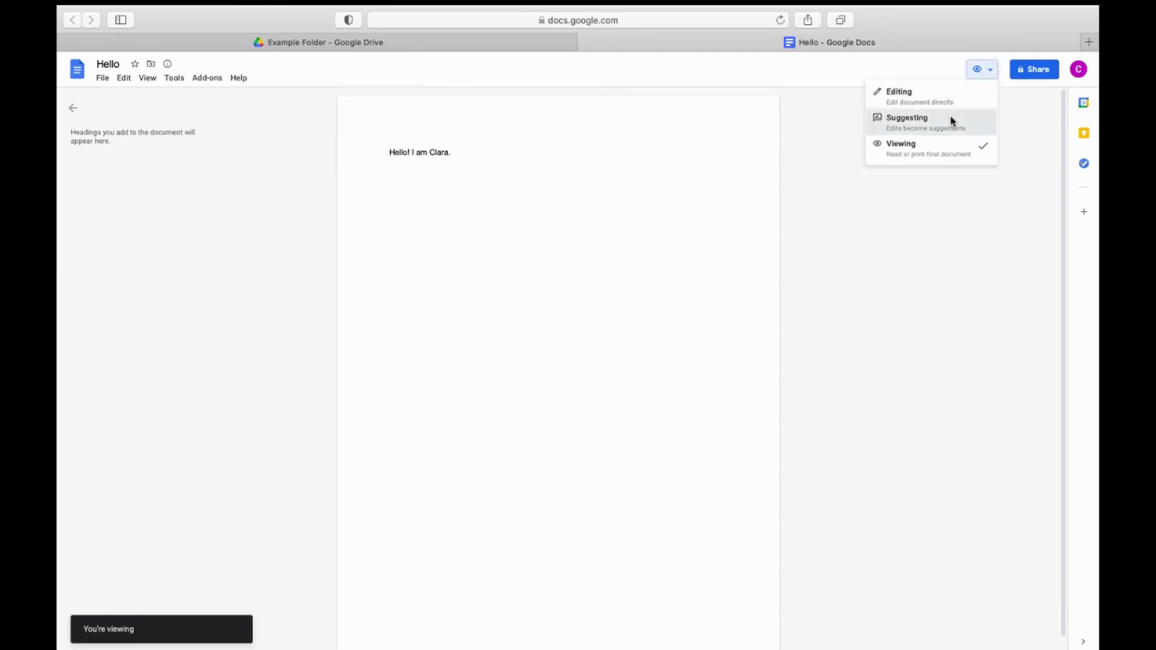
pyautogui.click(955, 116)
pyautogui.click(1001, 98)
pyautogui.click(988, 118)
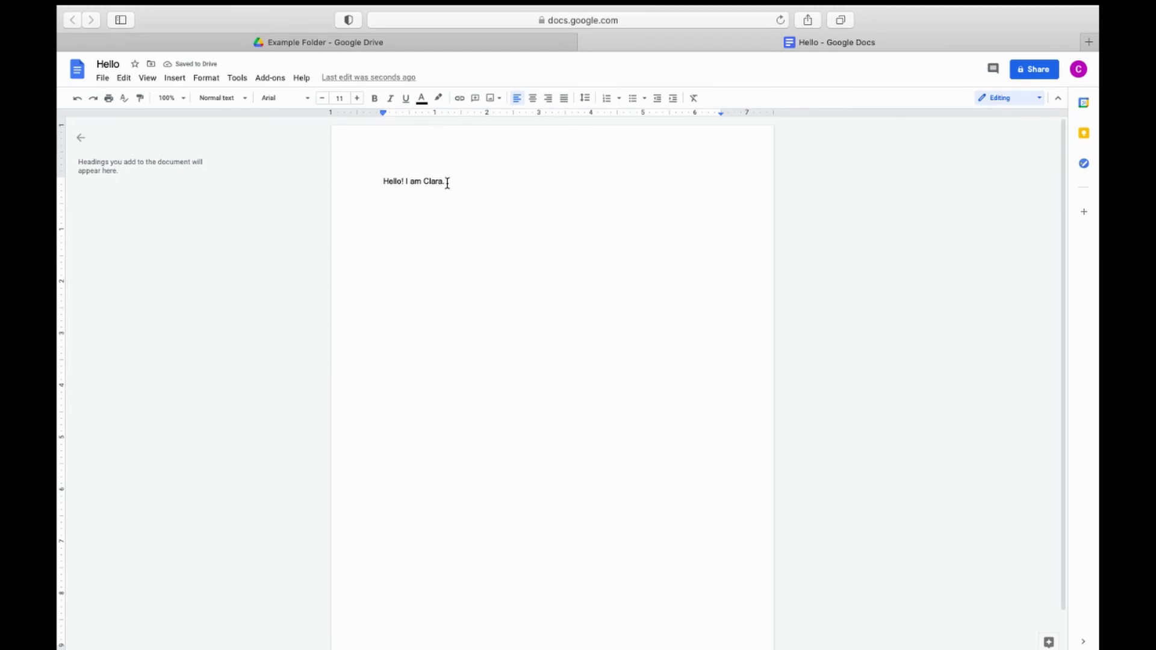
# Step: Set the greeting line 'Hello! I am Clara.' in Courier New
pyautogui.moveTo(447, 183); pyautogui.dragTo(305, 180)
pyautogui.click(283, 98)
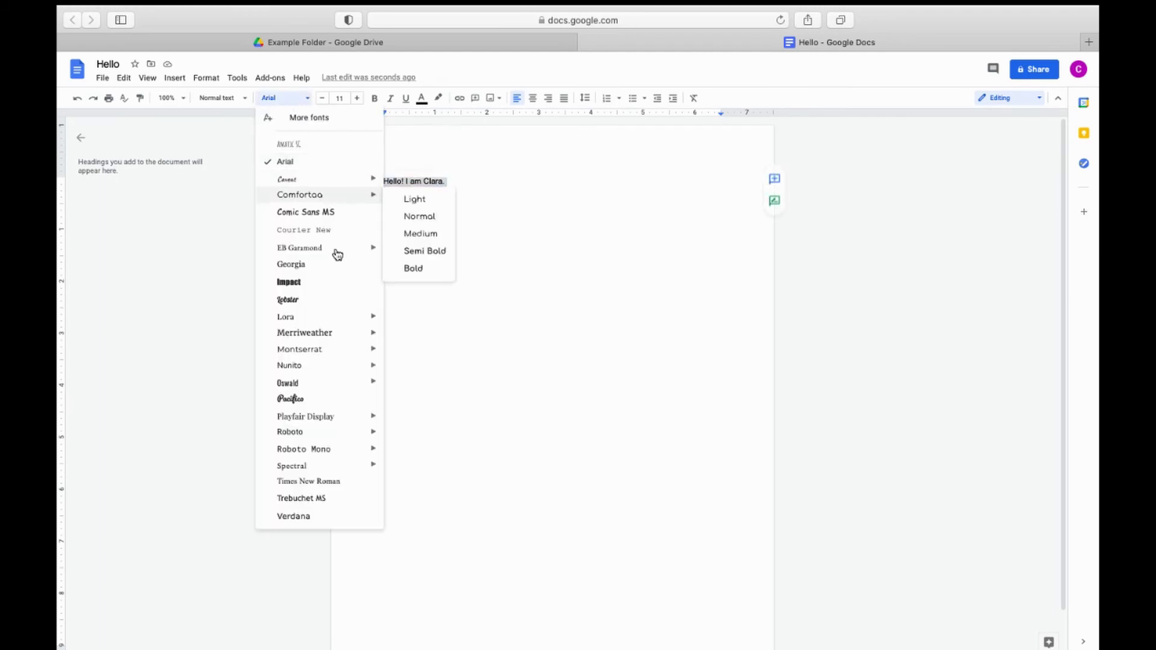
pyautogui.click(304, 230)
pyautogui.click(505, 168)
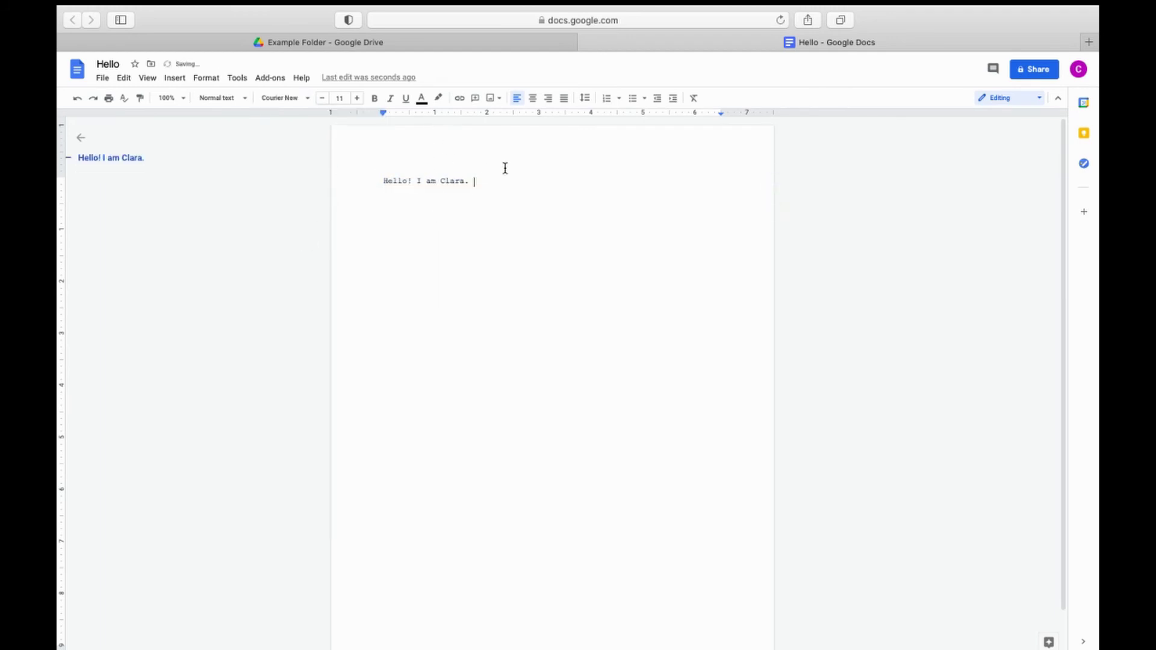
pyautogui.click(271, 97)
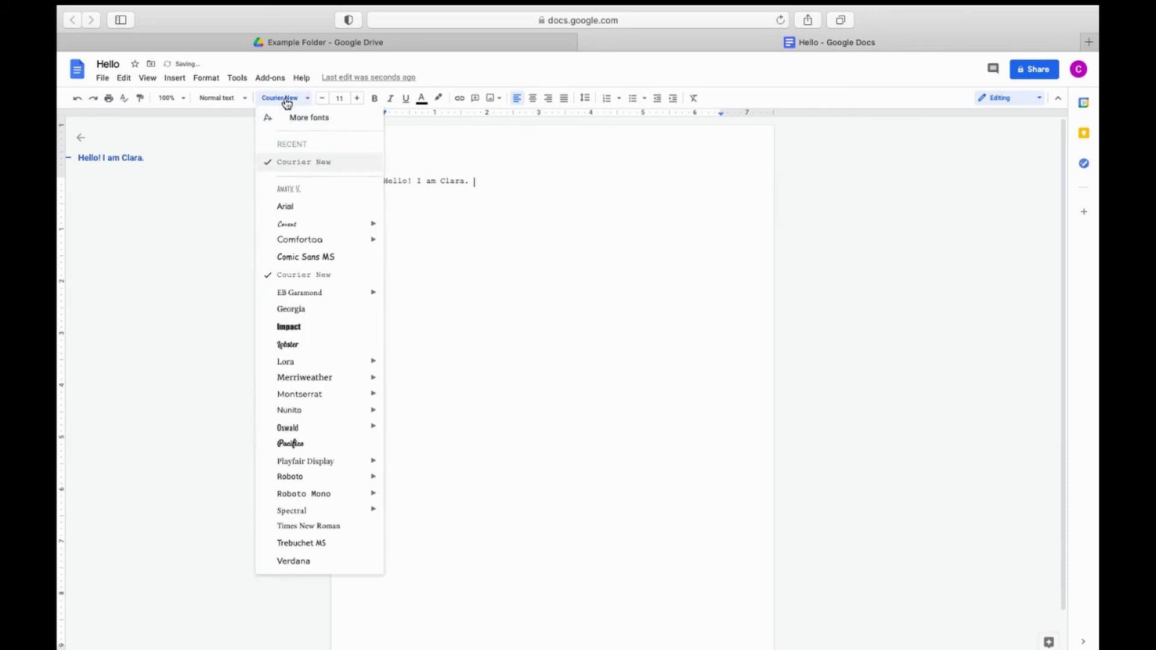
pyautogui.click(543, 182)
# Step: Try size 12 then back to 11, and toggle bold, italic and underline on and off
pyautogui.moveTo(542, 181); pyautogui.dragTo(339, 180)
pyautogui.click(357, 98)
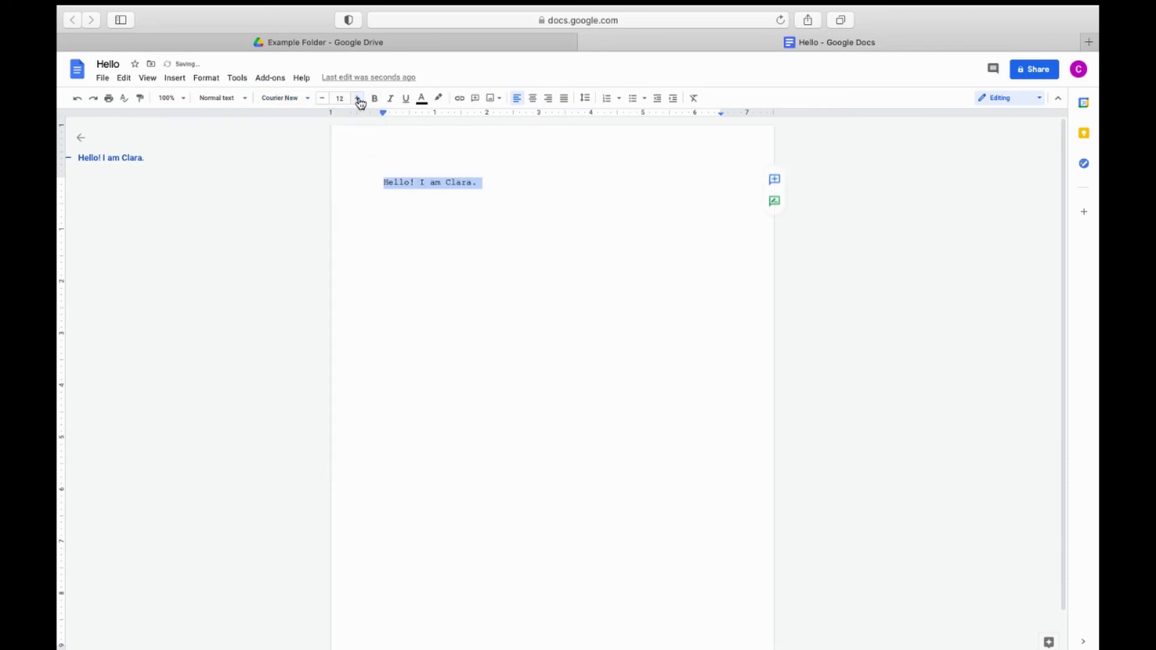
pyautogui.click(322, 98)
pyautogui.click(378, 99)
pyautogui.click(389, 98)
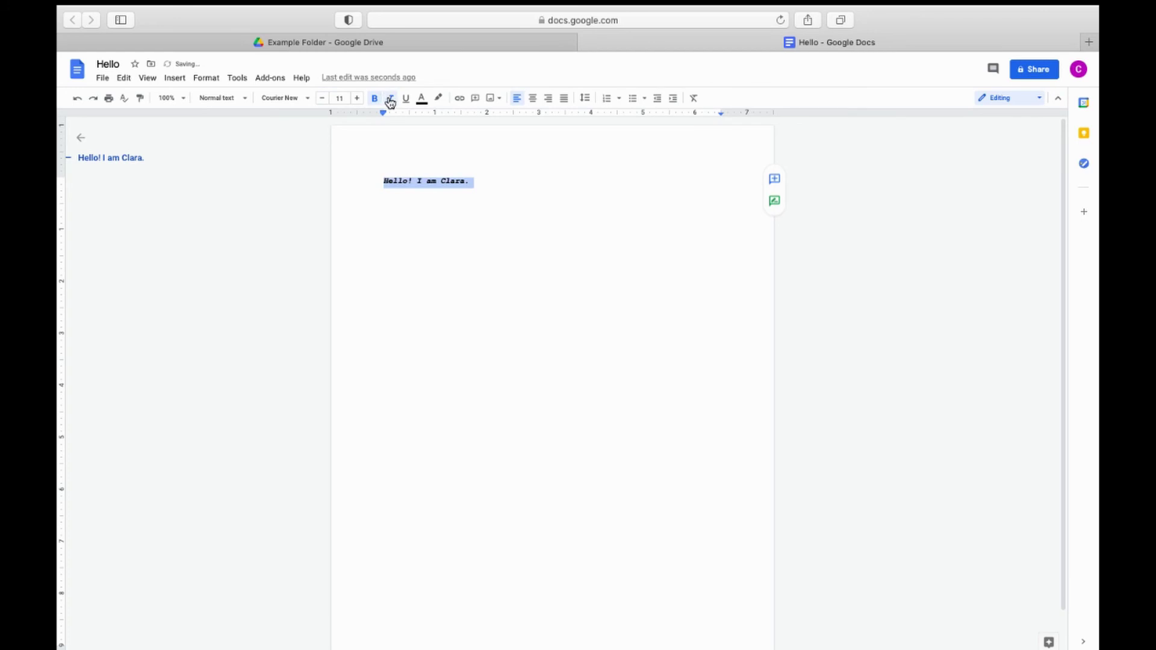
pyautogui.click(405, 98)
pyautogui.click(374, 99)
pyautogui.click(390, 98)
pyautogui.click(406, 98)
# Step: Colour the greeting text light orange and highlight the line in yellow
pyautogui.click(422, 99)
pyautogui.click(449, 167)
pyautogui.click(553, 173)
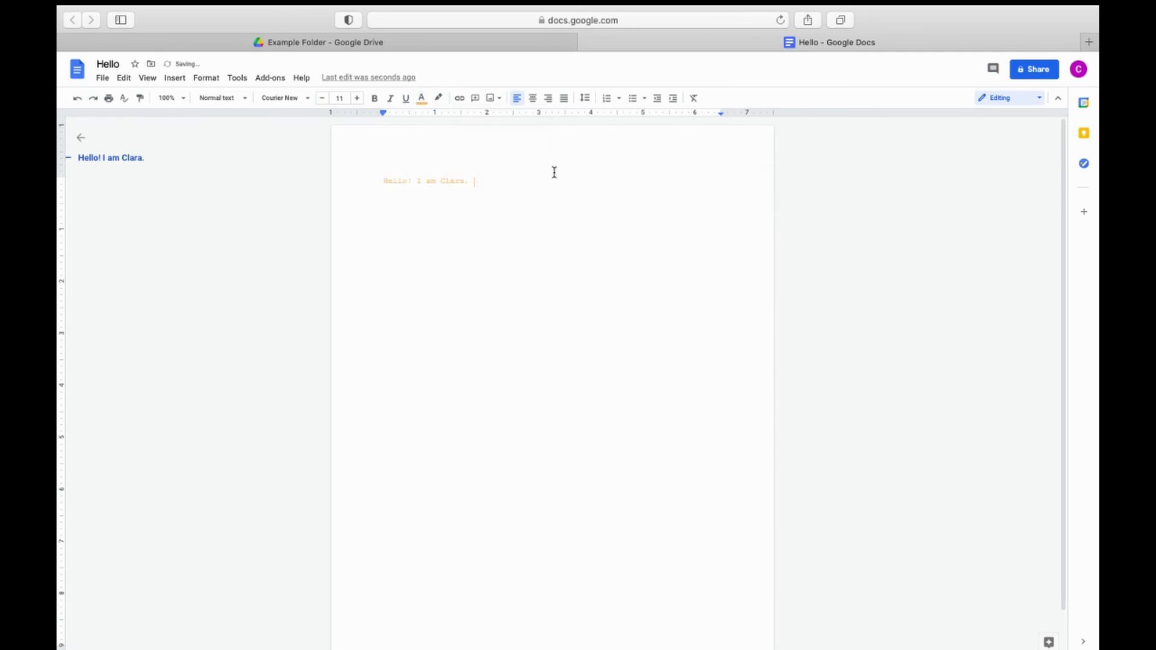
pyautogui.moveTo(477, 183); pyautogui.dragTo(383, 182)
pyautogui.click(446, 99)
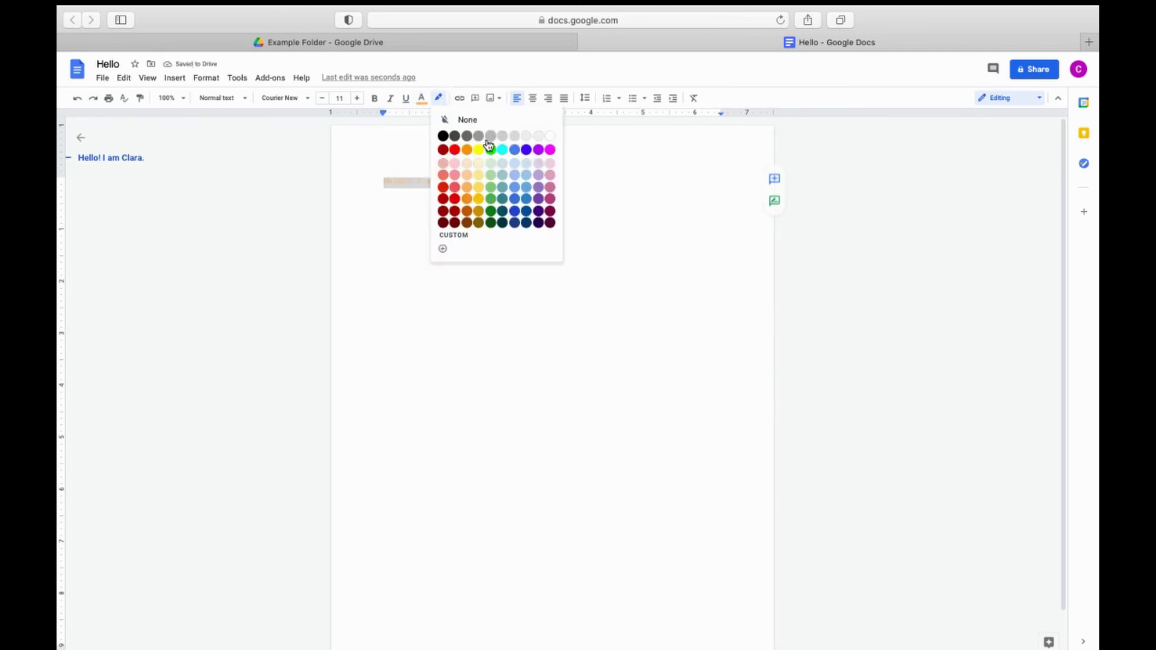
pyautogui.click(481, 148)
pyautogui.click(521, 176)
# Step: Remove the yellow highlight and return the greeting text to black
pyautogui.tripleClick(421, 178)
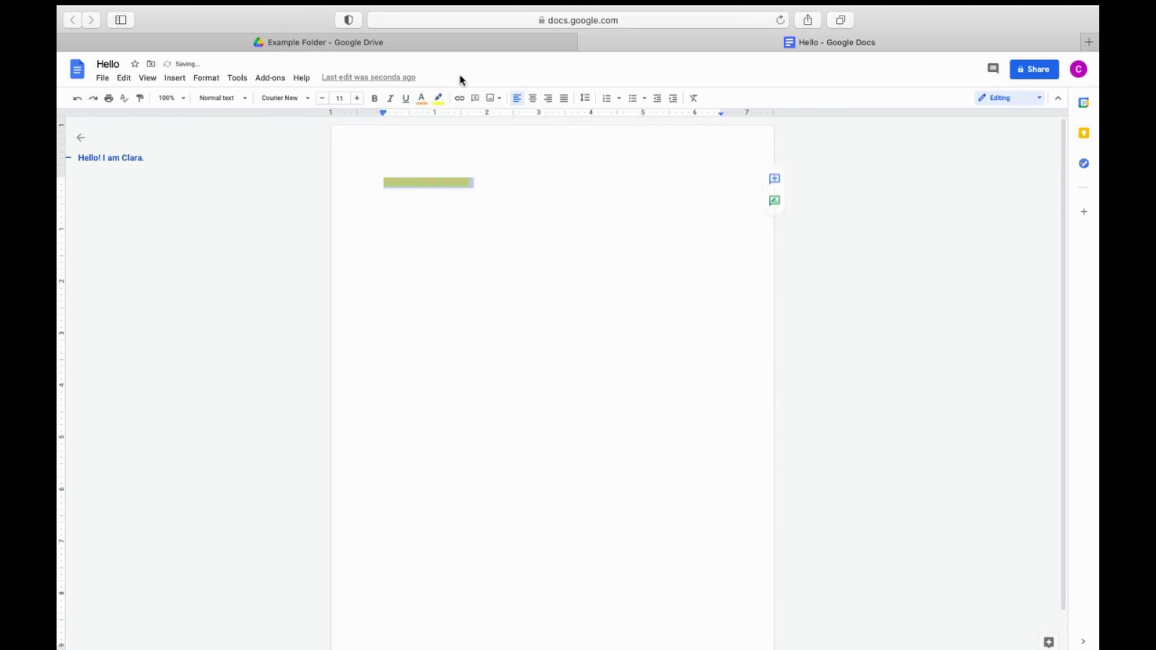
pyautogui.click(438, 98)
pyautogui.click(466, 118)
pyautogui.click(422, 99)
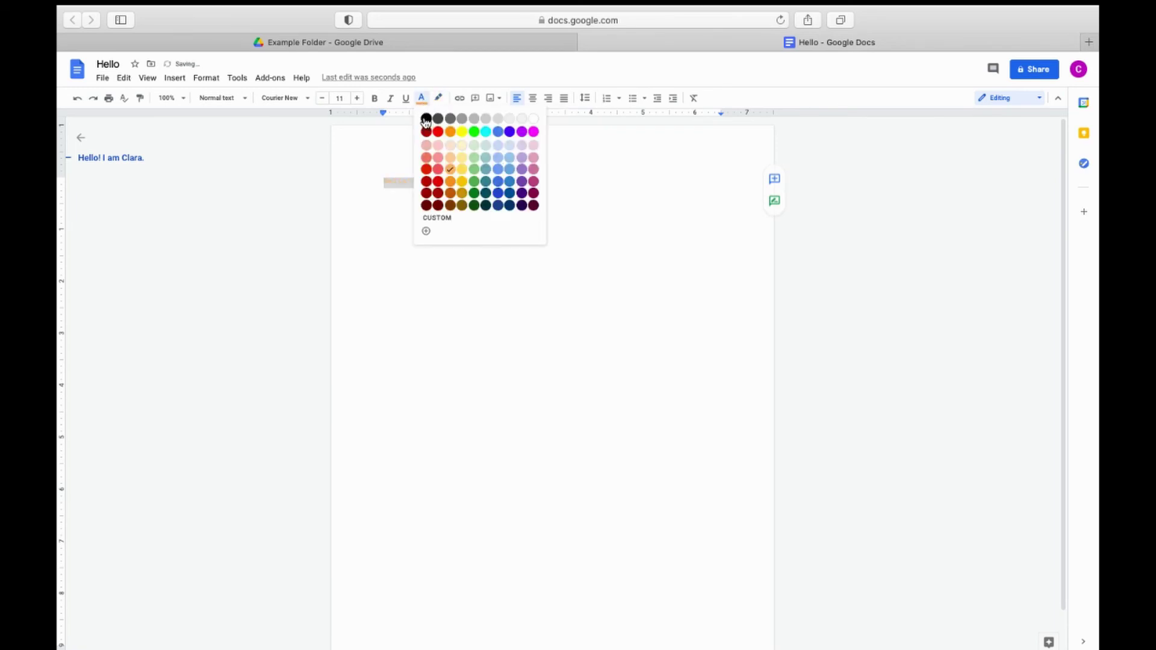
pyautogui.click(425, 118)
pyautogui.click(488, 188)
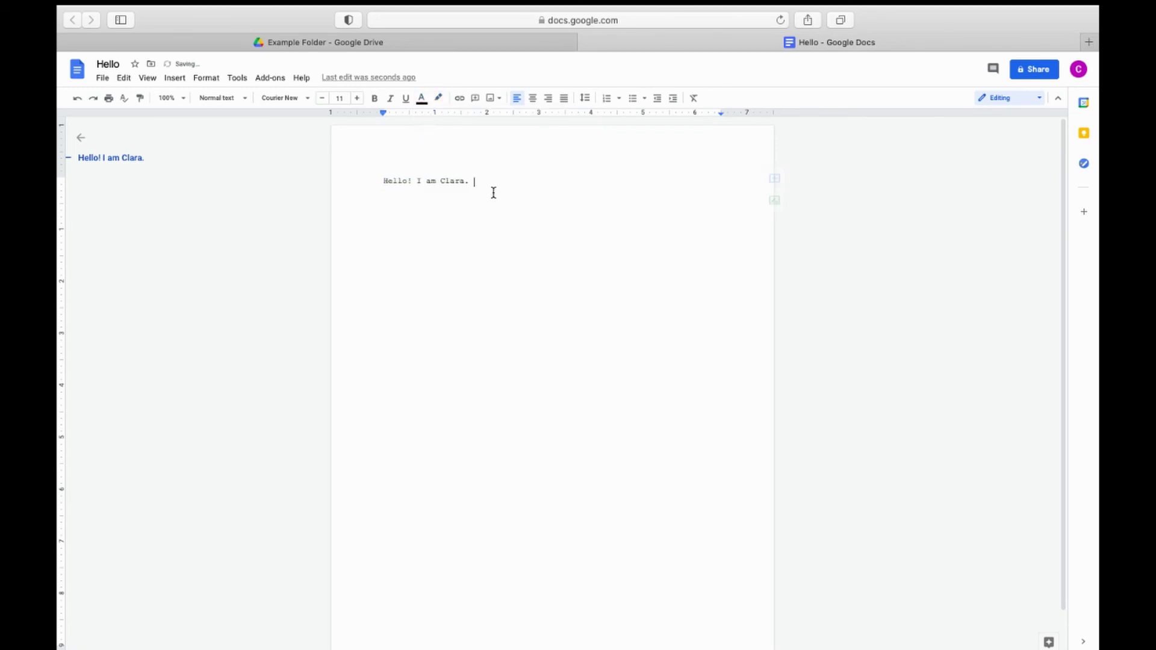
pyautogui.click(459, 100)
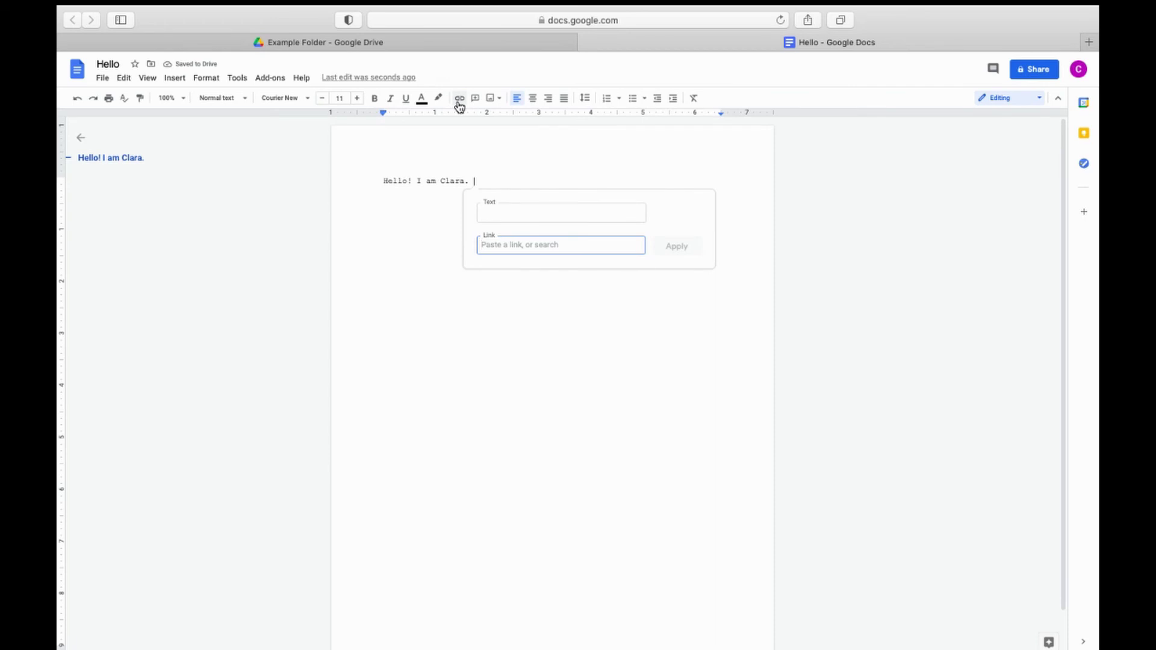
pyautogui.click(517, 213)
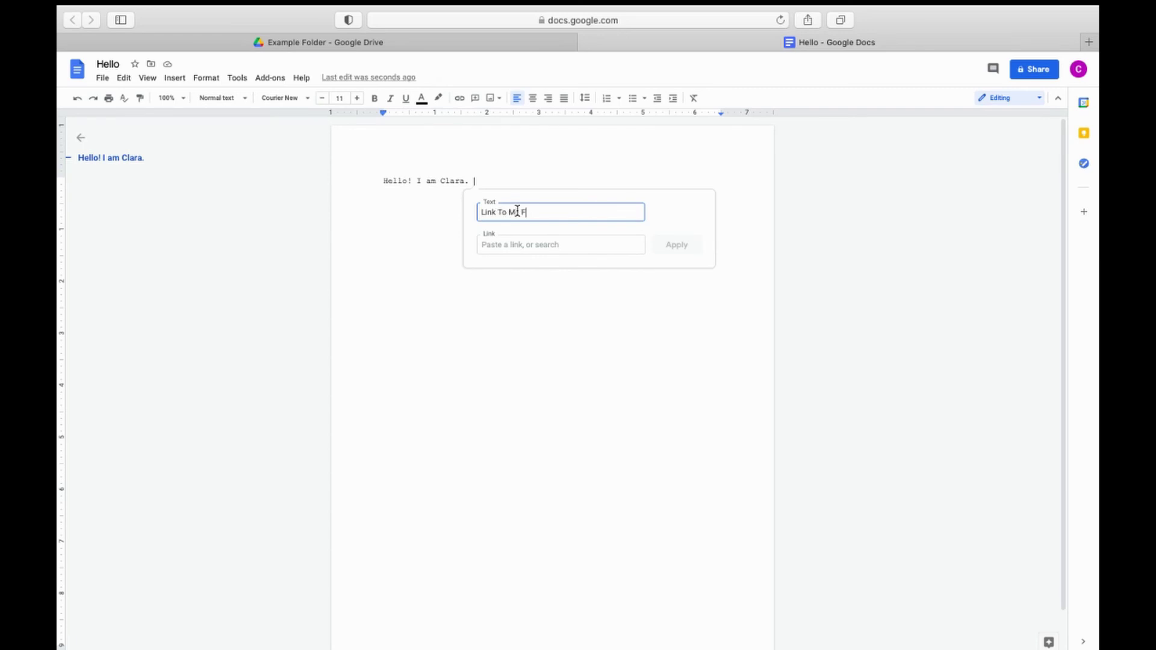
pyautogui.click(445, 42)
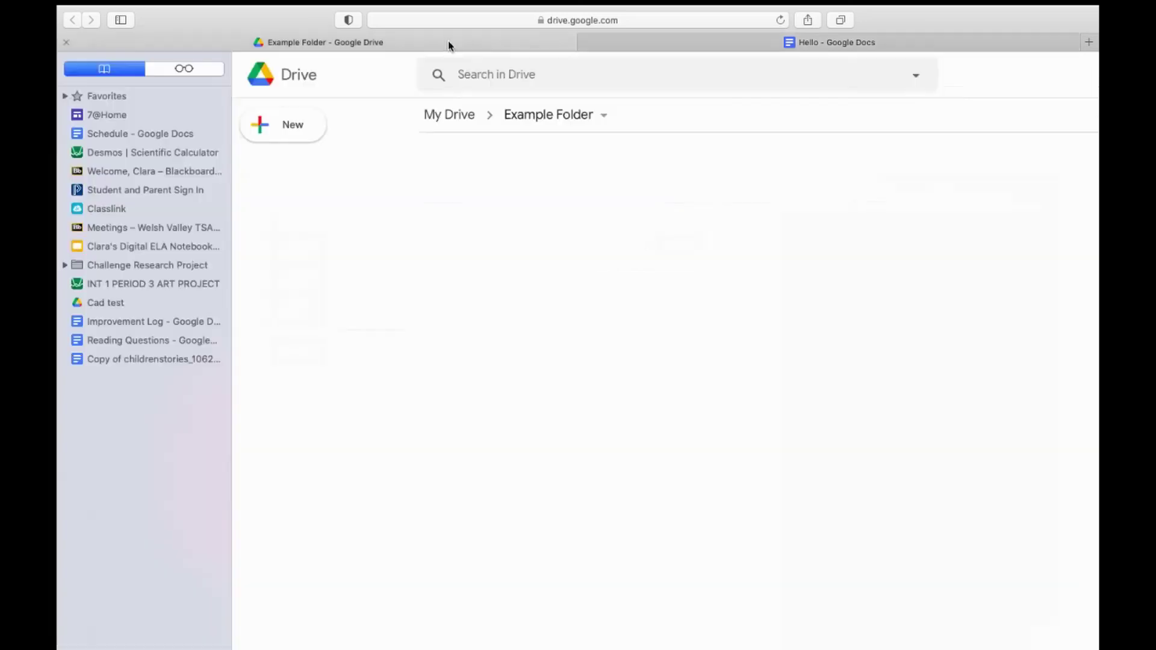
pyautogui.click(643, 20)
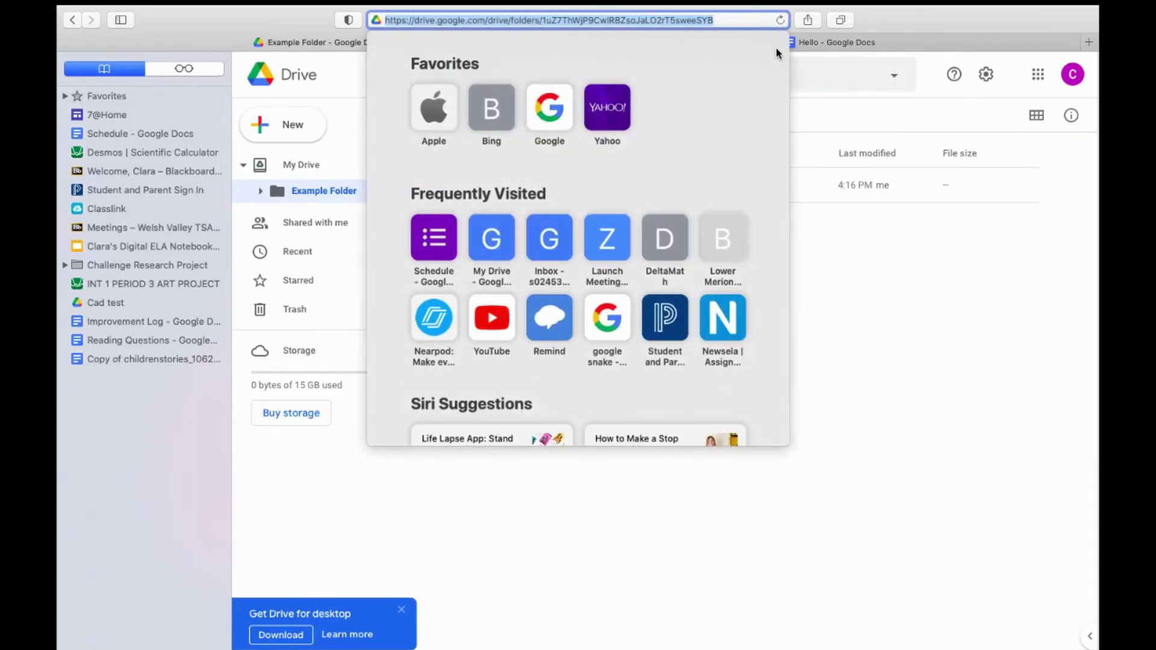
pyautogui.click(846, 43)
pyautogui.click(659, 222)
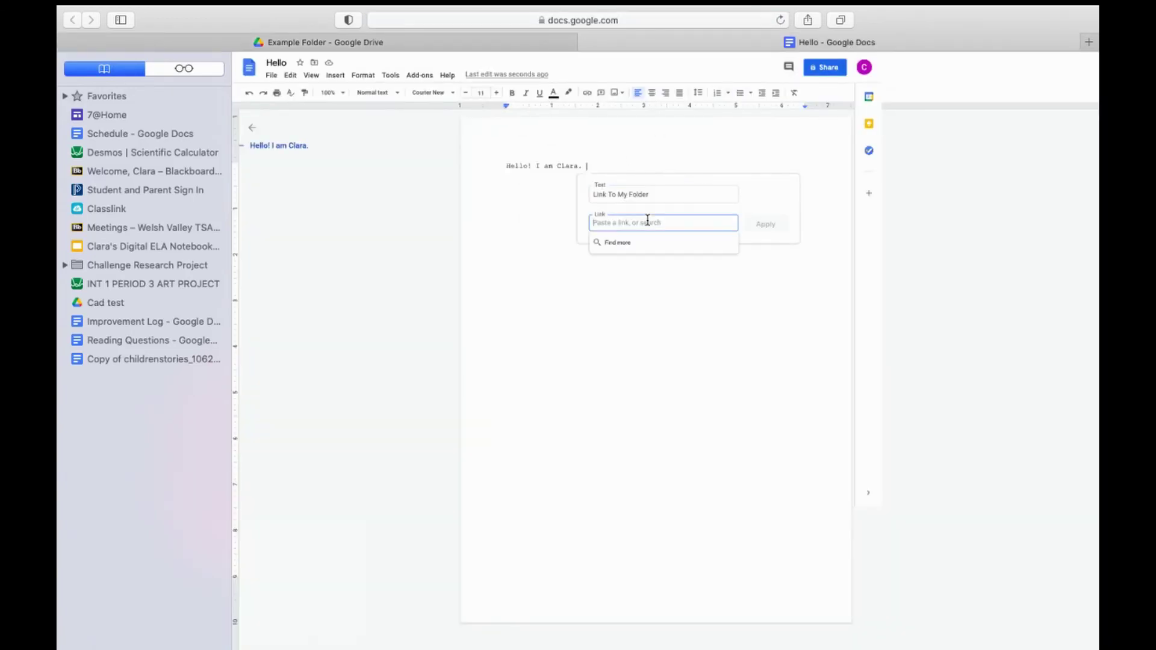
pyautogui.click(771, 223)
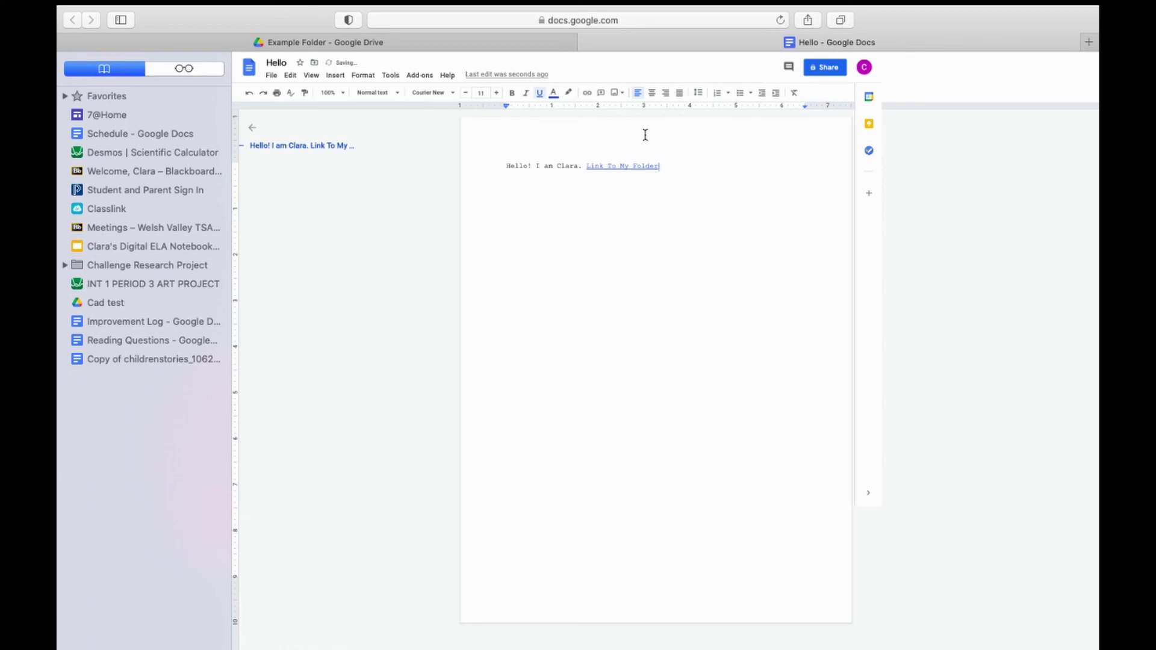
pyautogui.click(629, 166)
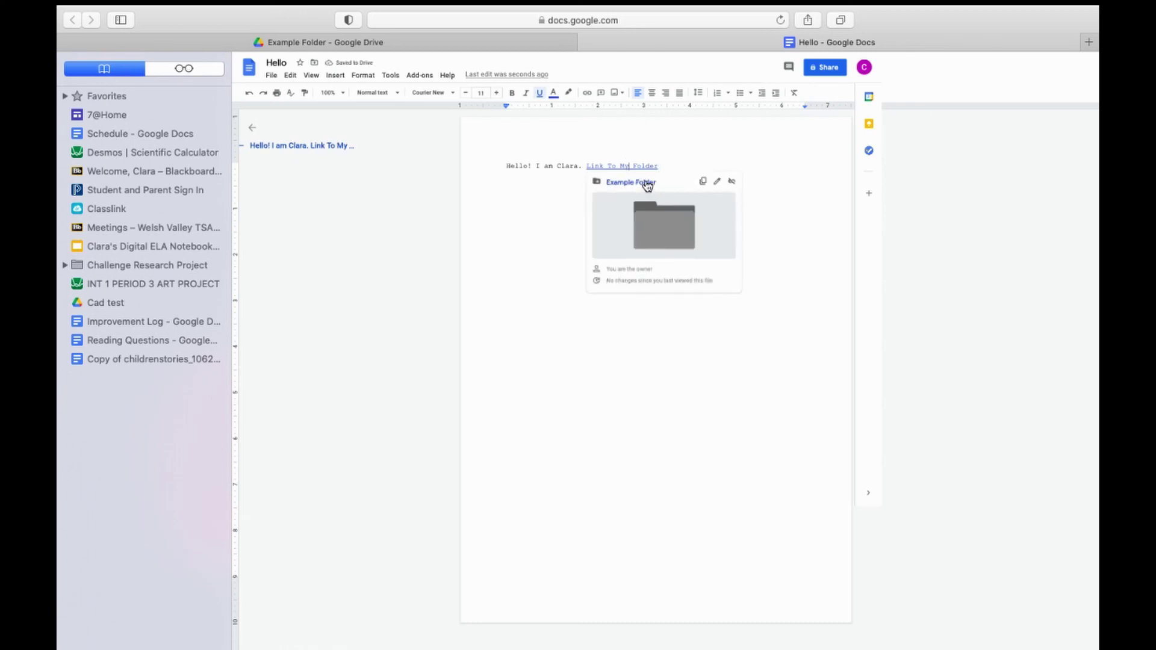
pyautogui.click(643, 182)
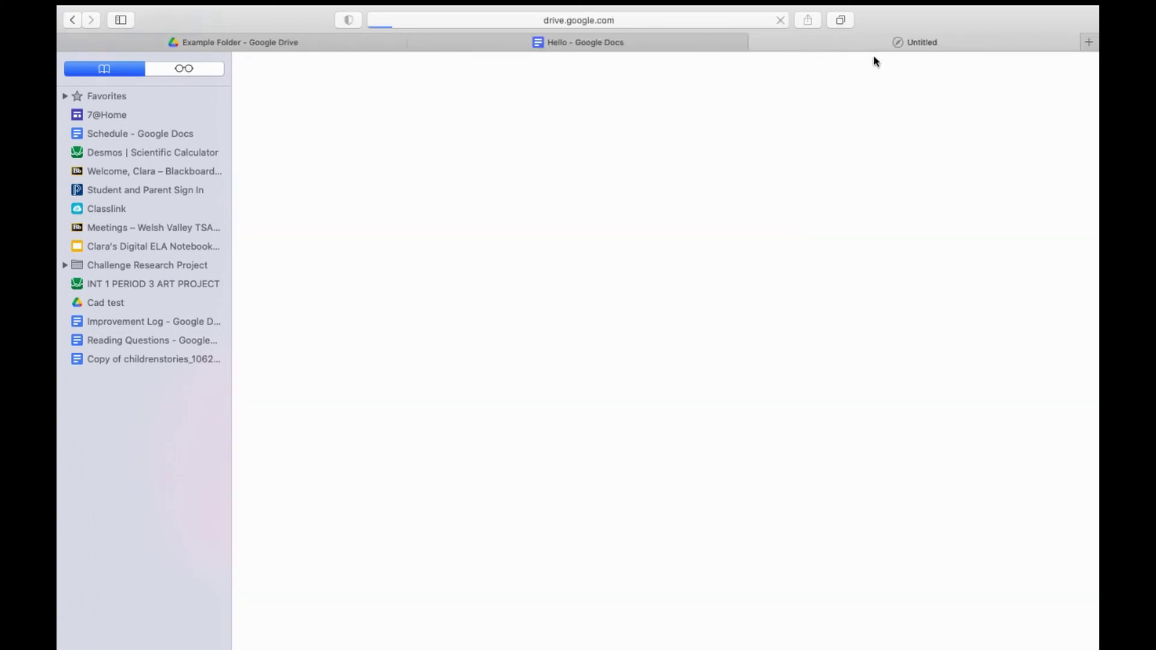
pyautogui.click(756, 42)
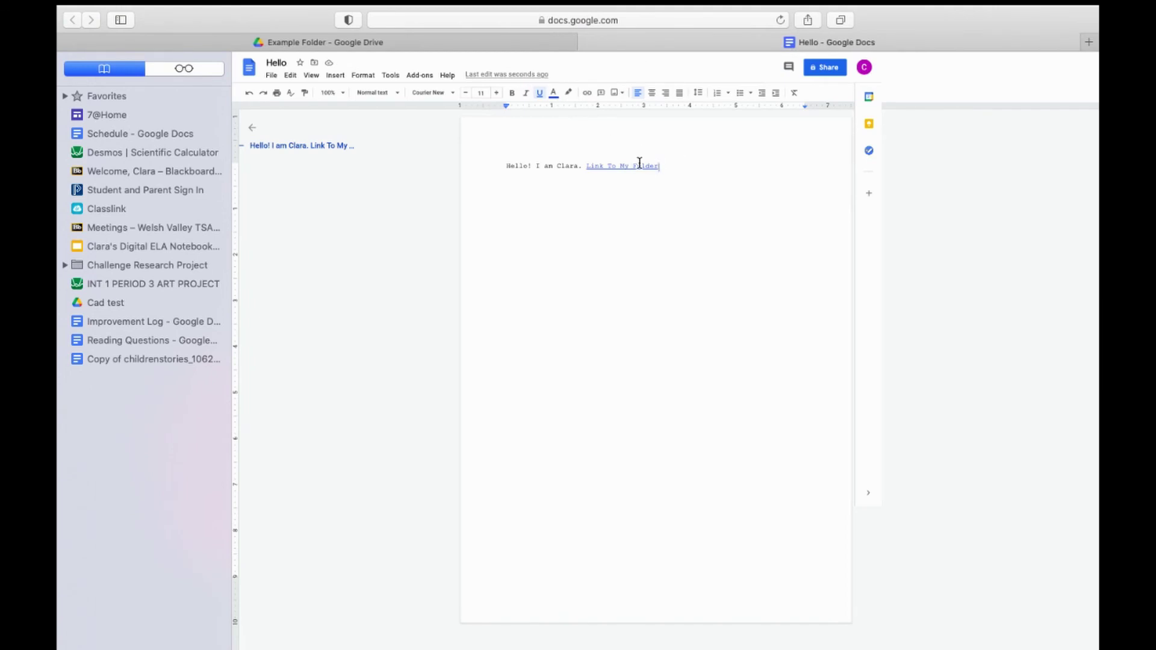
pyautogui.moveTo(660, 165); pyautogui.dragTo(592, 163)
pyautogui.press('BackSpace')
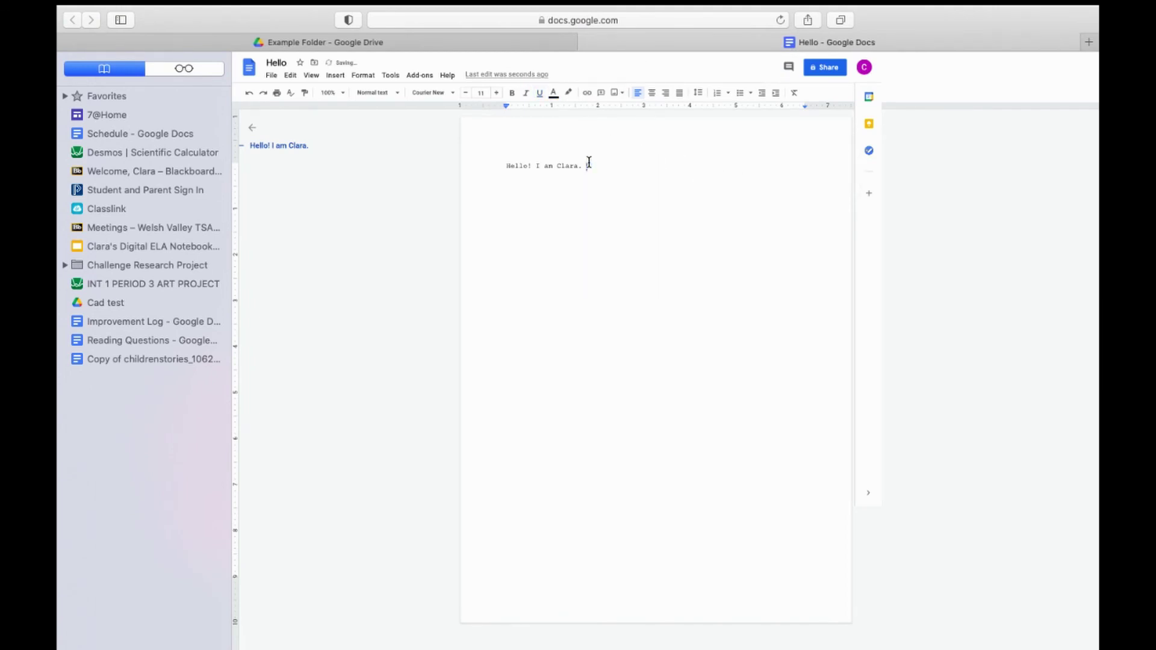
pyautogui.moveTo(229, 330); pyautogui.dragTo(57, 361)
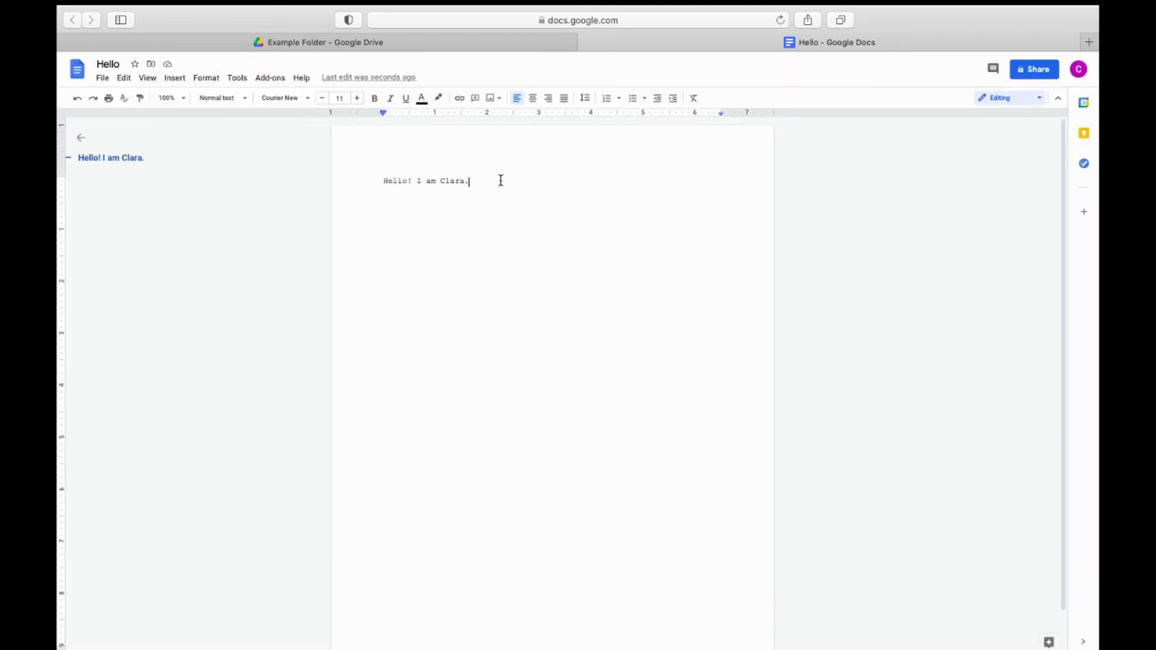
# Step: Place the insertion point at the end of the greeting line
pyautogui.moveTo(500, 181); pyautogui.dragTo(369, 180)
pyautogui.click(477, 180)
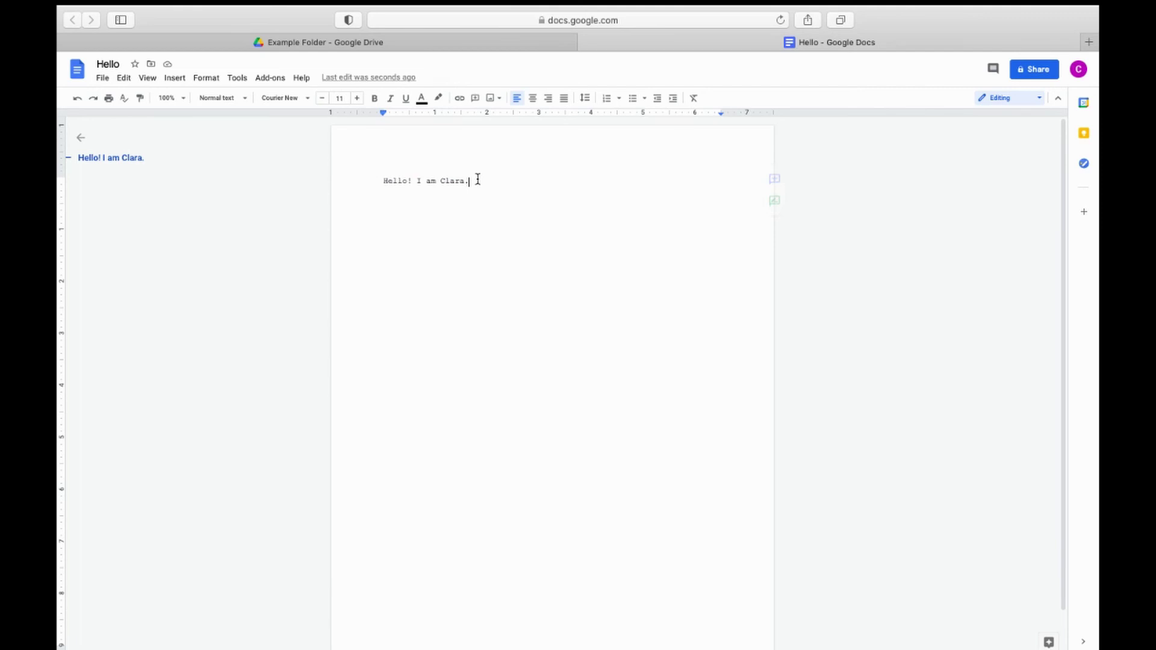
pyautogui.click(496, 100)
pyautogui.click(495, 100)
# Step: Insert the orange kitten picture from a web image search for 'cartoon kitten'
pyautogui.click(181, 84)
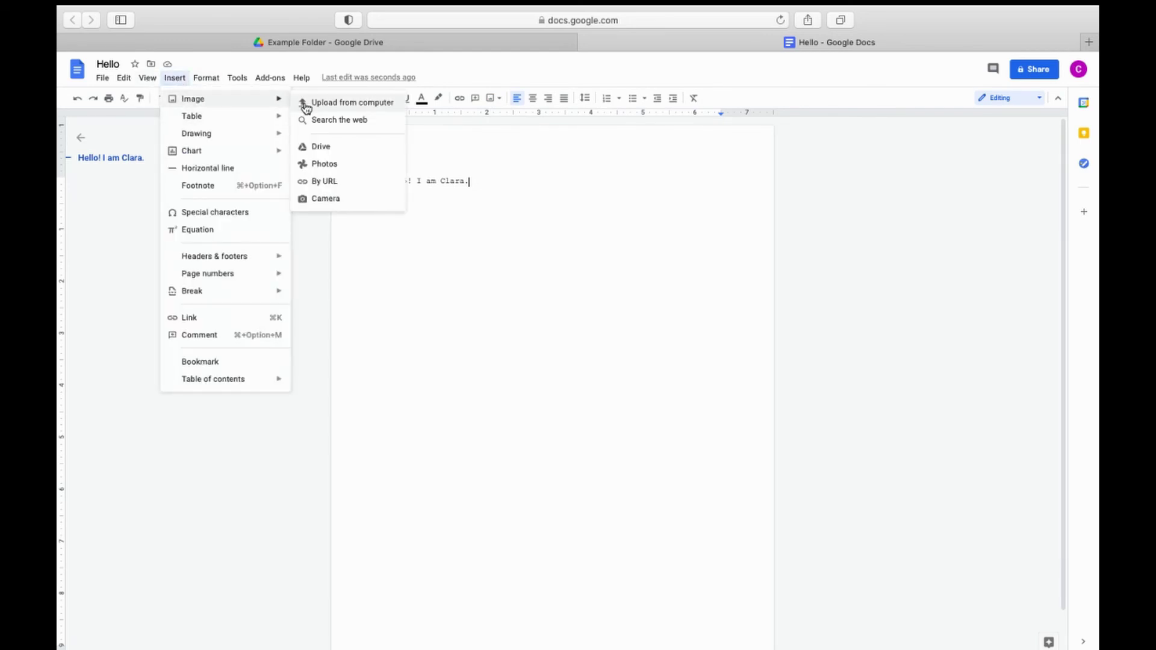
pyautogui.click(324, 125)
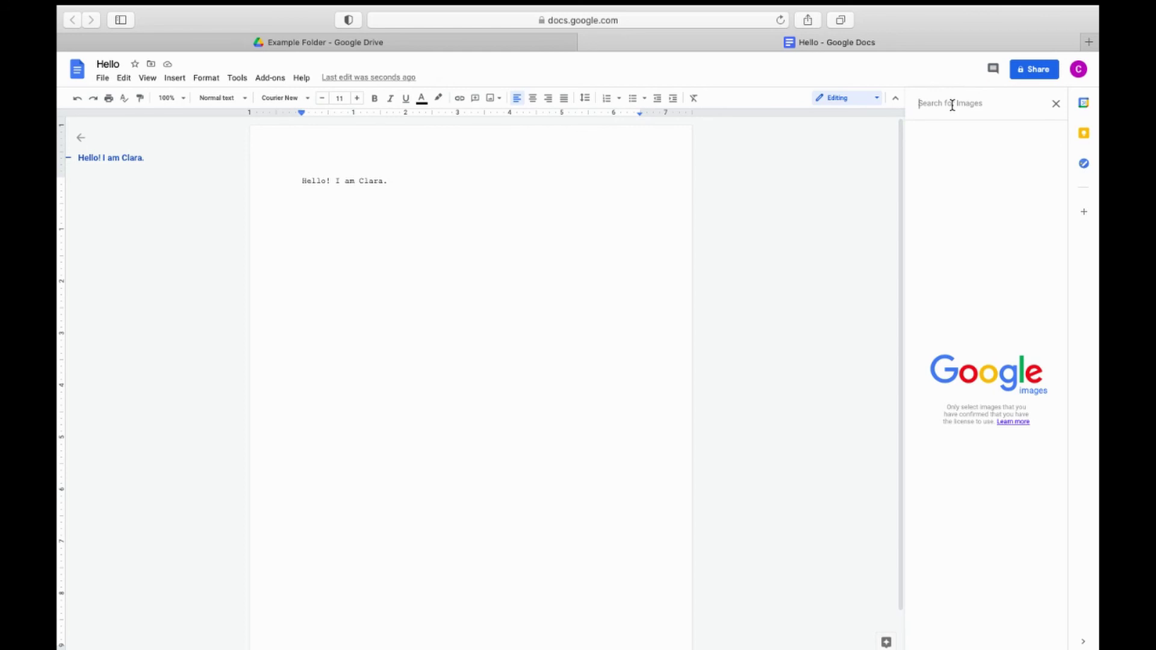
pyautogui.write('car')
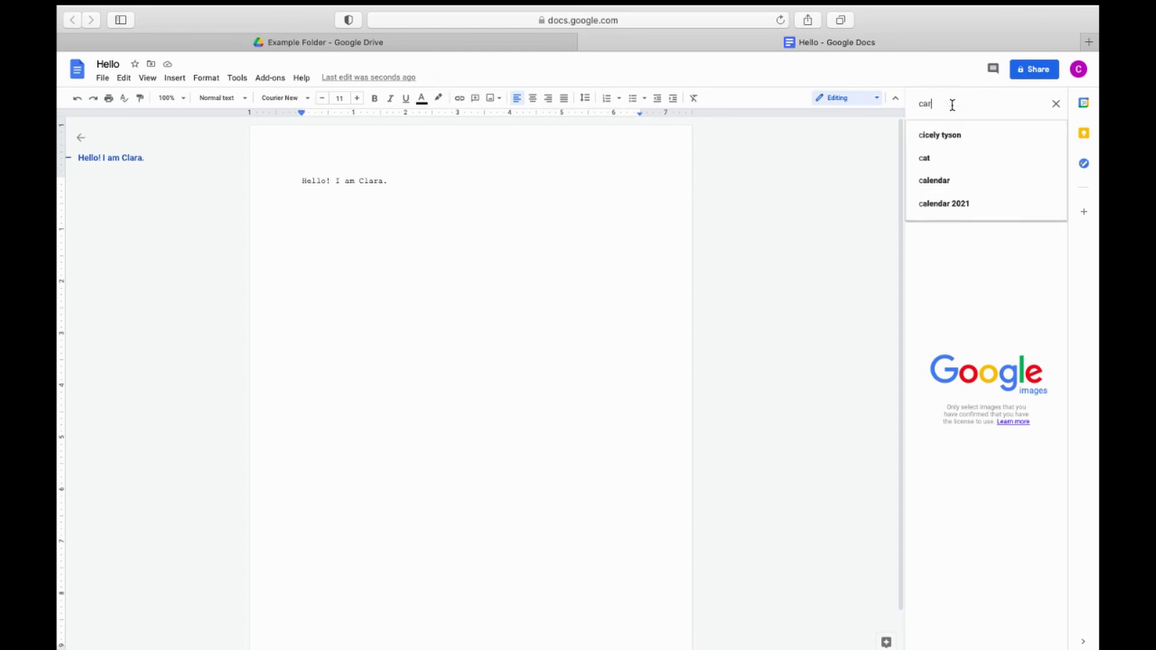
pyautogui.write('toon kitten')
pyautogui.press('Return')
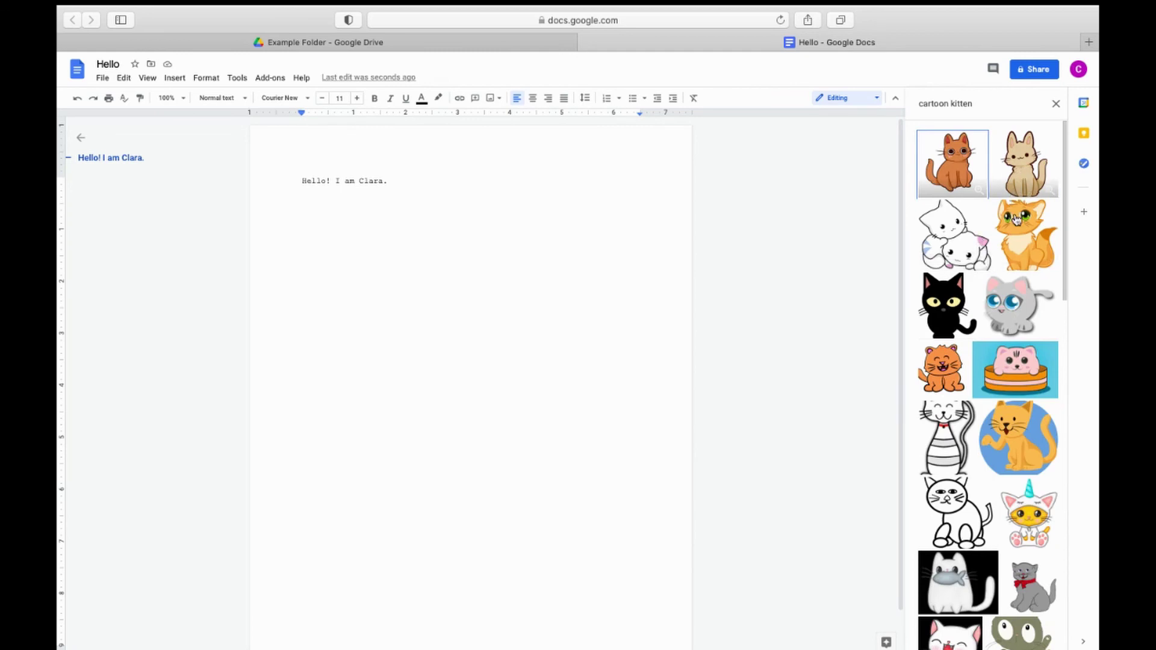
pyautogui.click(1020, 231)
pyautogui.press('Return')
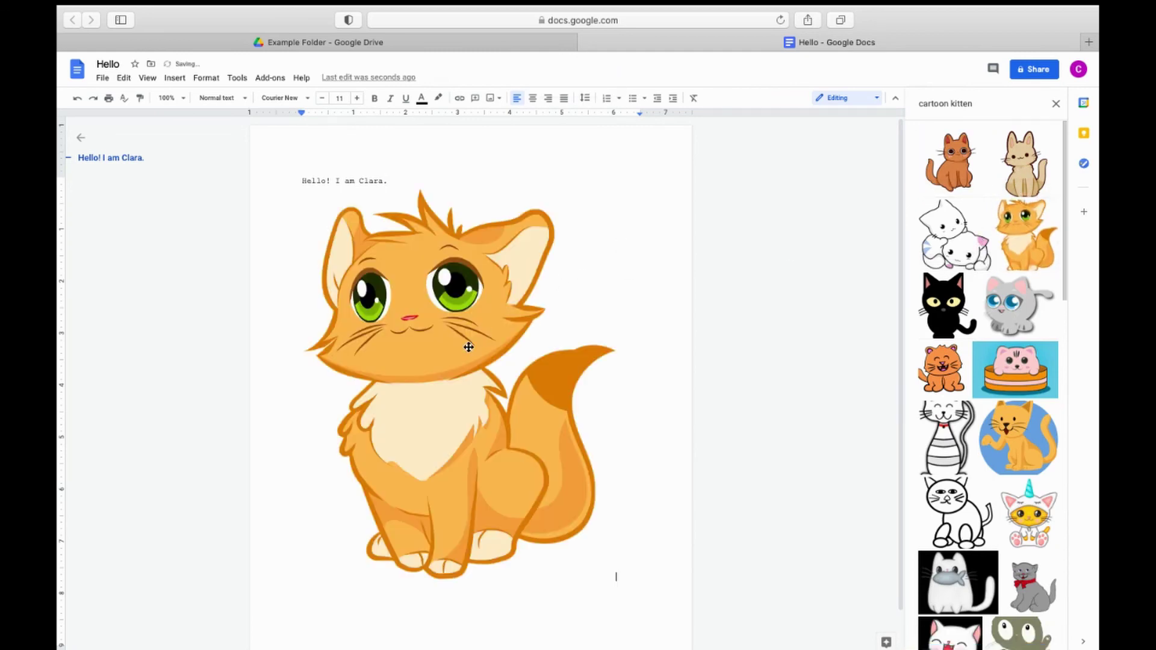
pyautogui.click(468, 349)
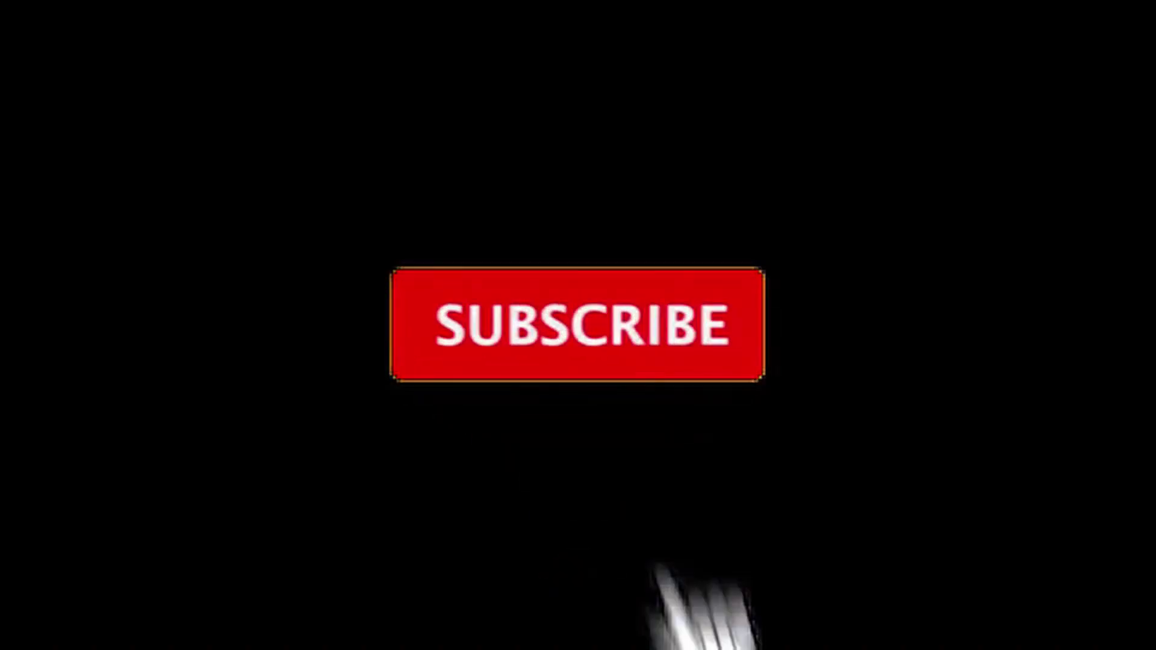